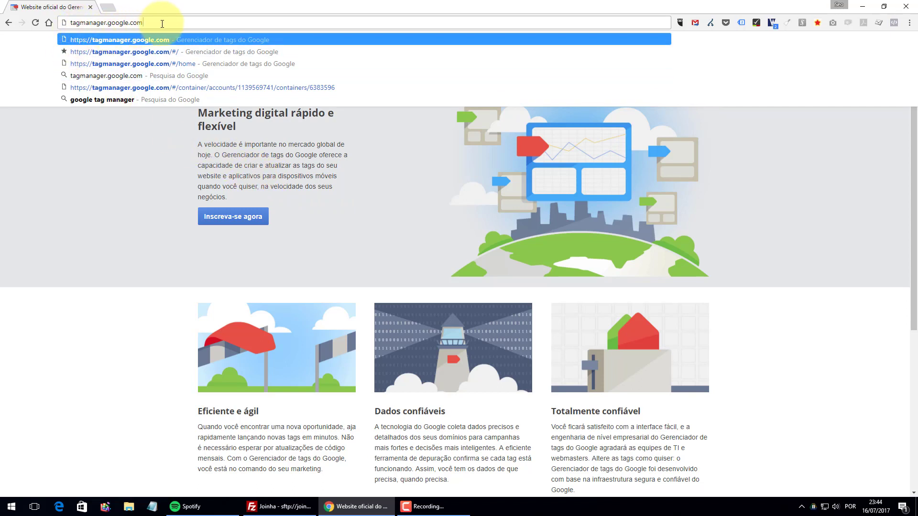
# Open tagmanager.google.com, start a new account named "01 Aula Online" and continue to the container setup.
pyautogui.press('Return')
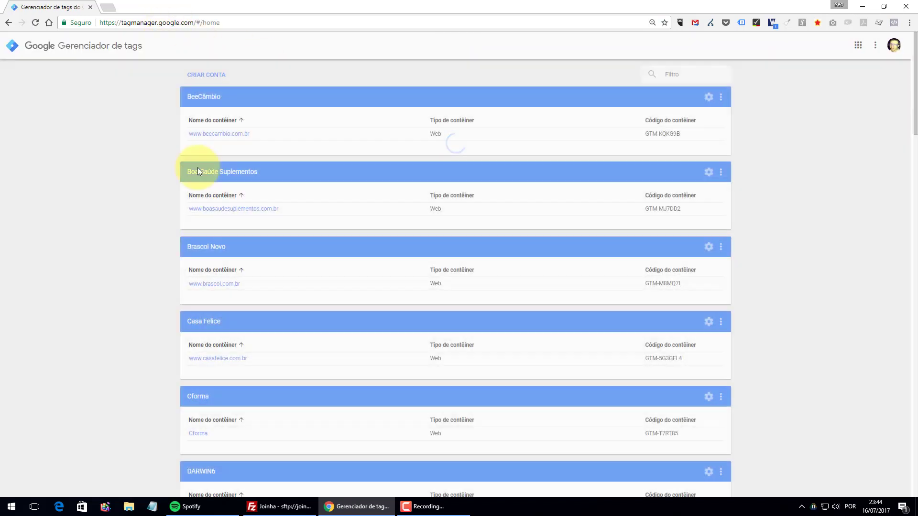
pyautogui.click(218, 80)
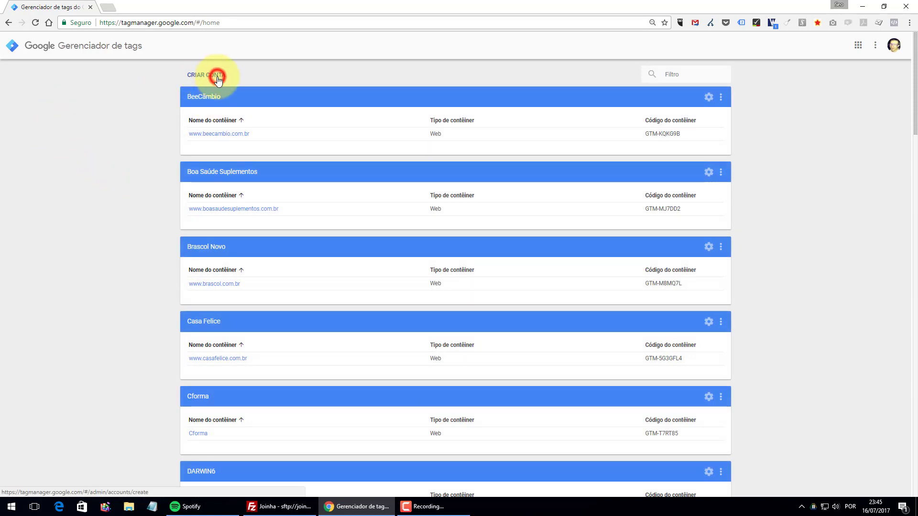
pyautogui.click(279, 170)
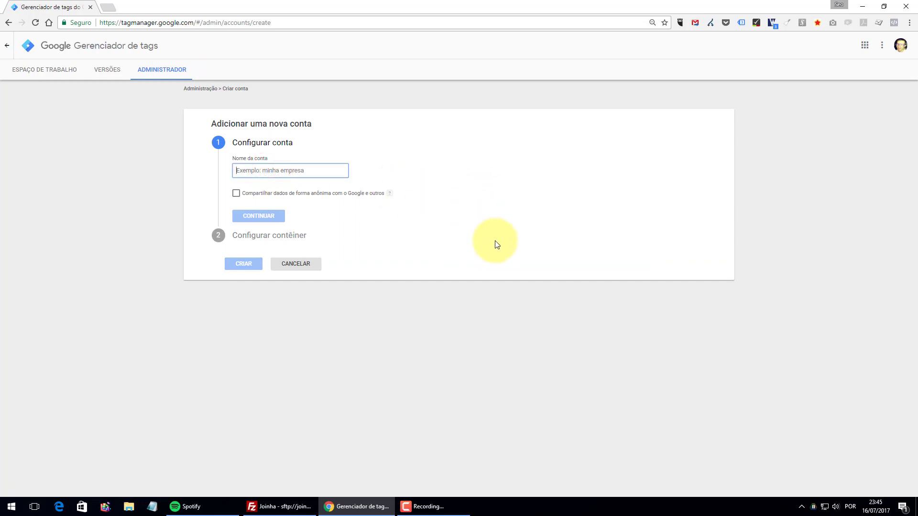
pyautogui.write('Aula Online')
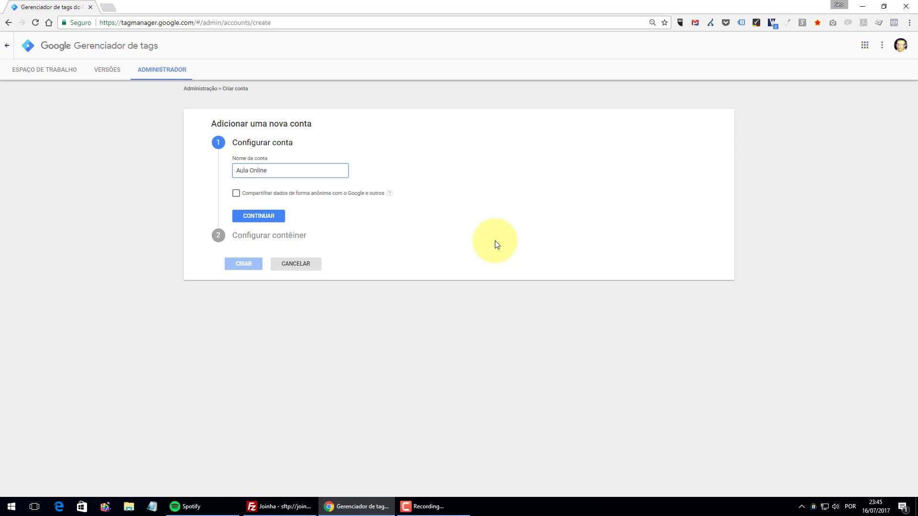
pyautogui.press('Home')
pyautogui.write('01')
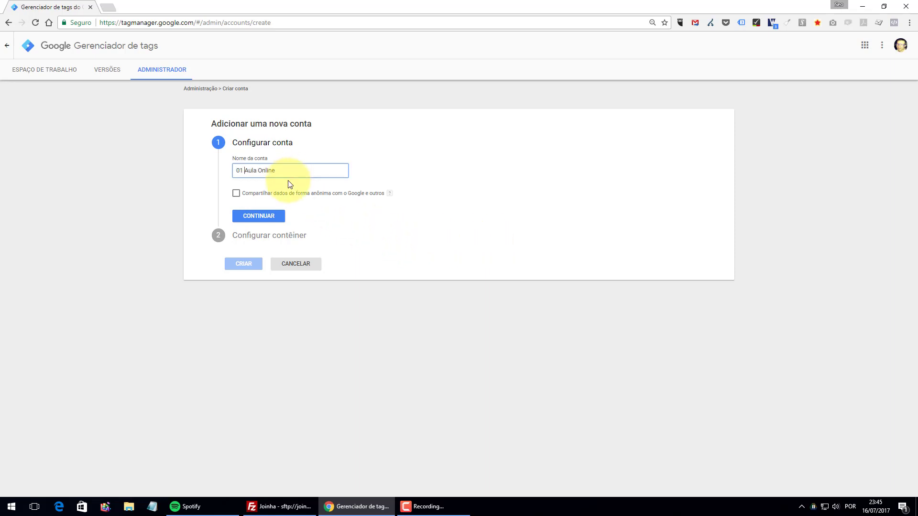
pyautogui.click(267, 219)
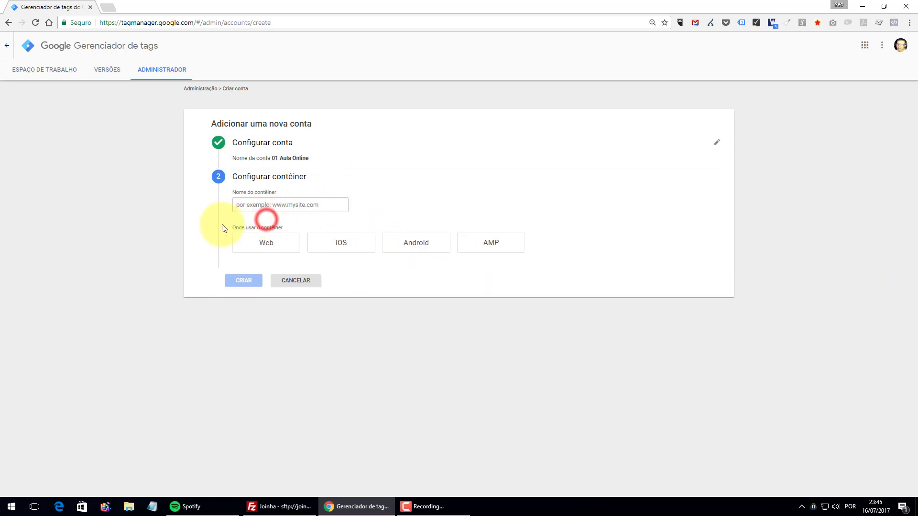
pyautogui.click(258, 205)
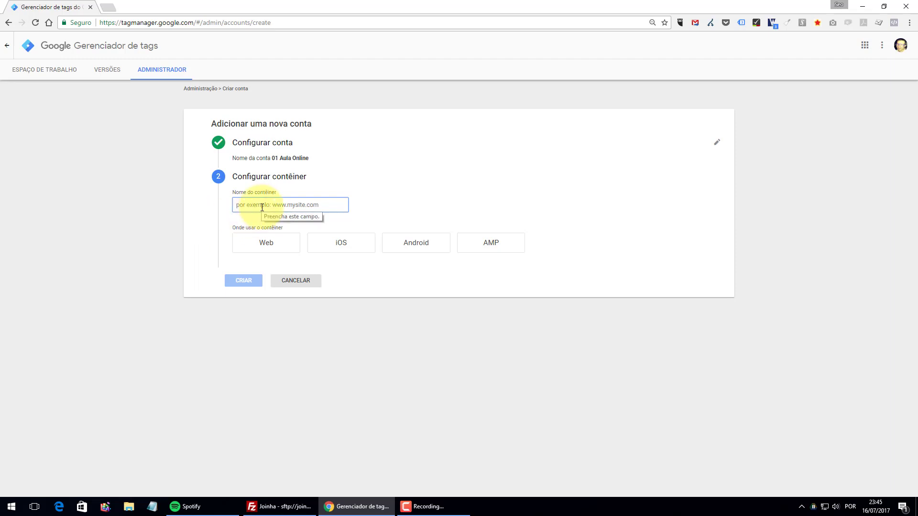
pyautogui.click(111, 7)
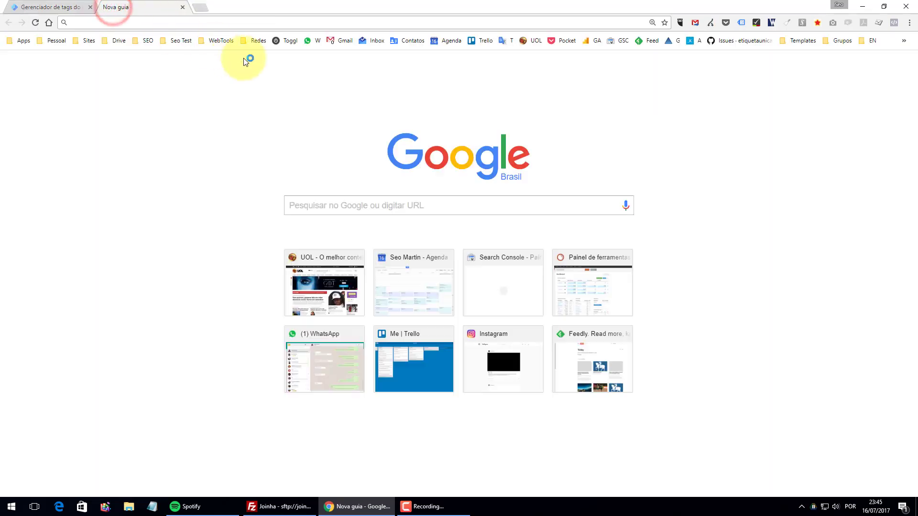
pyautogui.write('joinha')
pyautogui.press('Return')
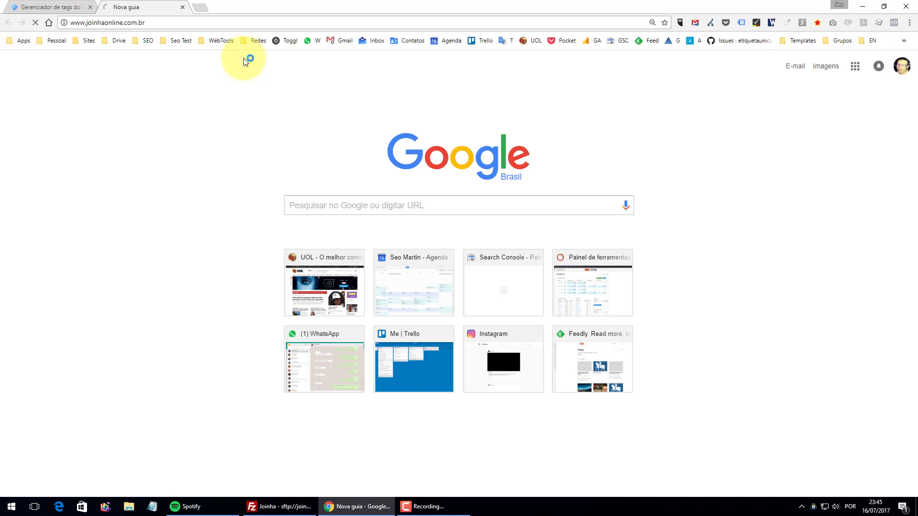
pyautogui.click(151, 23)
pyautogui.hotkey('ctrl', 'c')
pyautogui.click(74, 6)
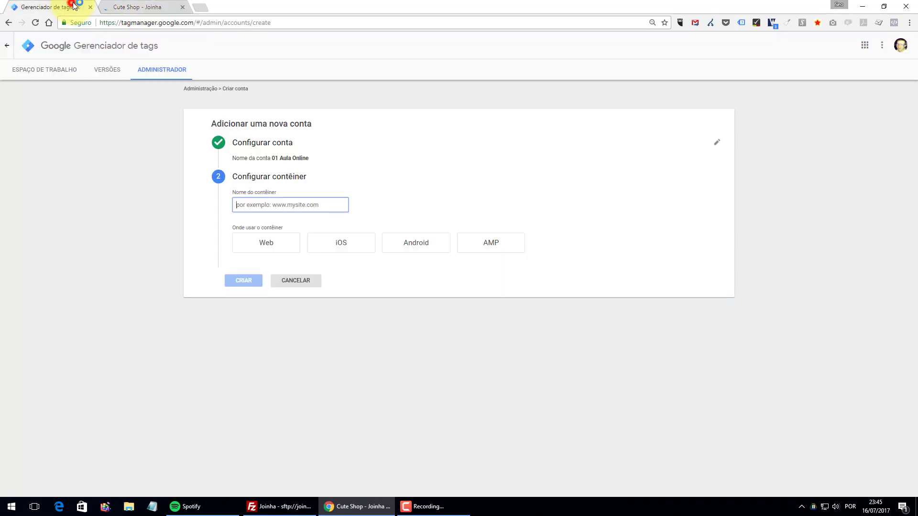
pyautogui.click(252, 200)
pyautogui.hotkey('ctrl', 'v')
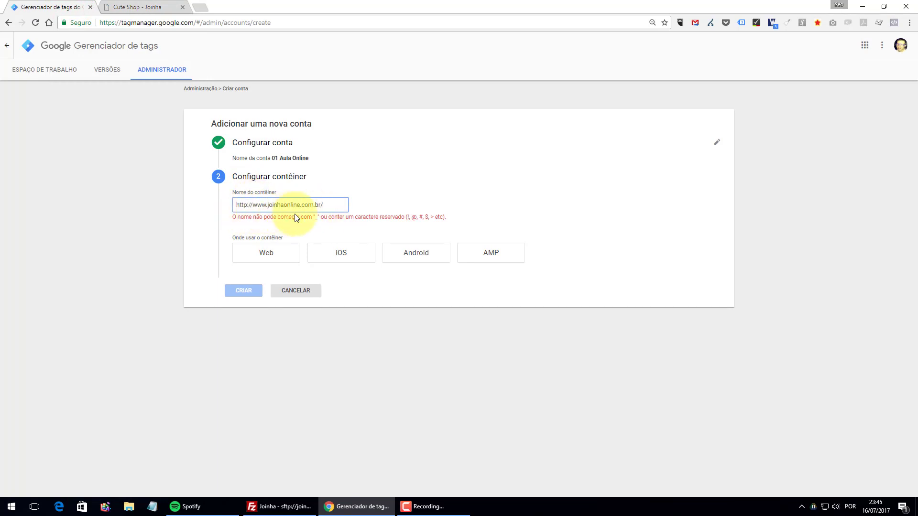
# Reduce the pasted address to the site name so the container is named "joinhaonline site".
pyautogui.press('Home')
pyautogui.press('Delete')
pyautogui.press('Delete')
pyautogui.press('Delete')
pyautogui.press('Delete')
pyautogui.press('Delete')
pyautogui.press('Delete')
pyautogui.press('Delete')
pyautogui.press('Delete')
pyautogui.press('Delete')
pyautogui.press('Delete')
pyautogui.press('Delete')
pyautogui.press('End')
pyautogui.press('BackSpace')
pyautogui.press('BackSpace')
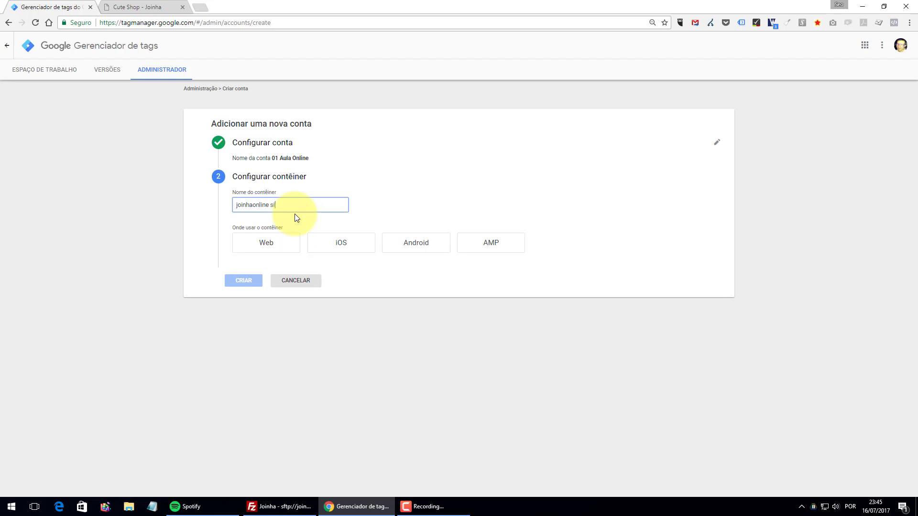
# Set the container for Web use, create it and accept the Google Tag Manager terms of service.
pyautogui.click(258, 250)
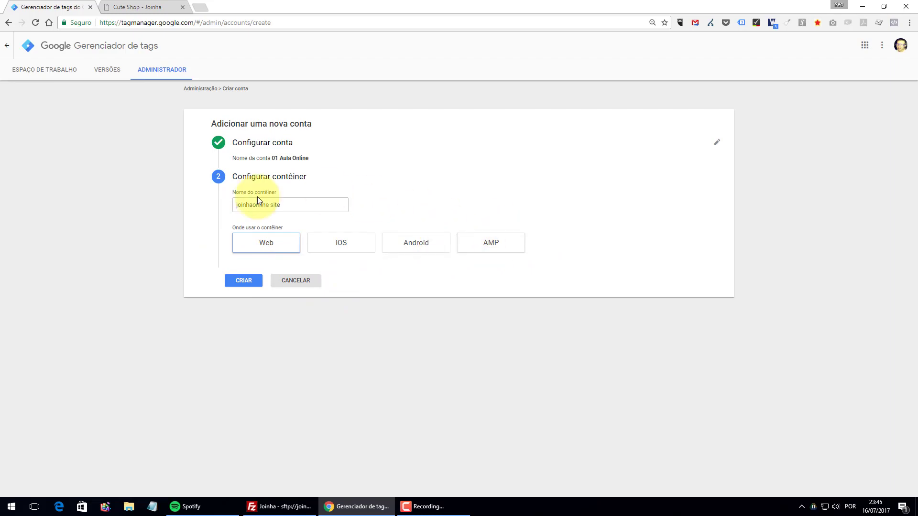
pyautogui.click(242, 281)
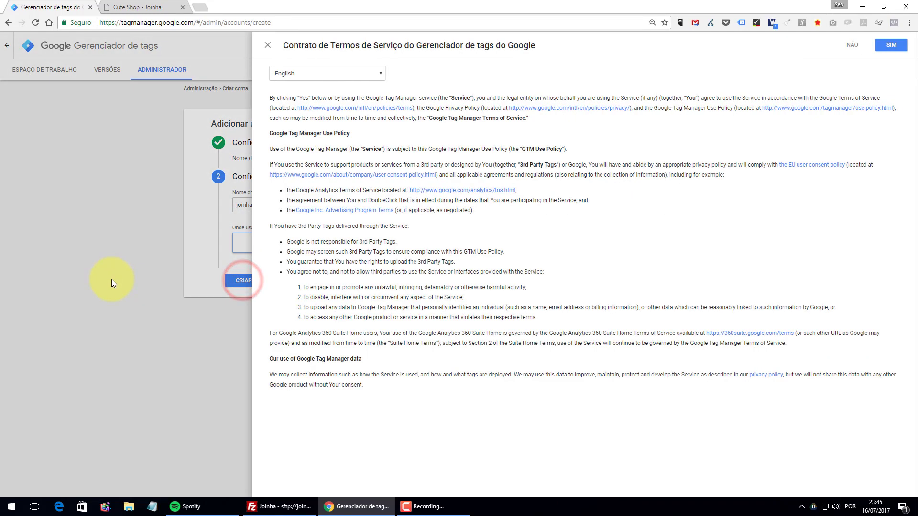
pyautogui.click(312, 76)
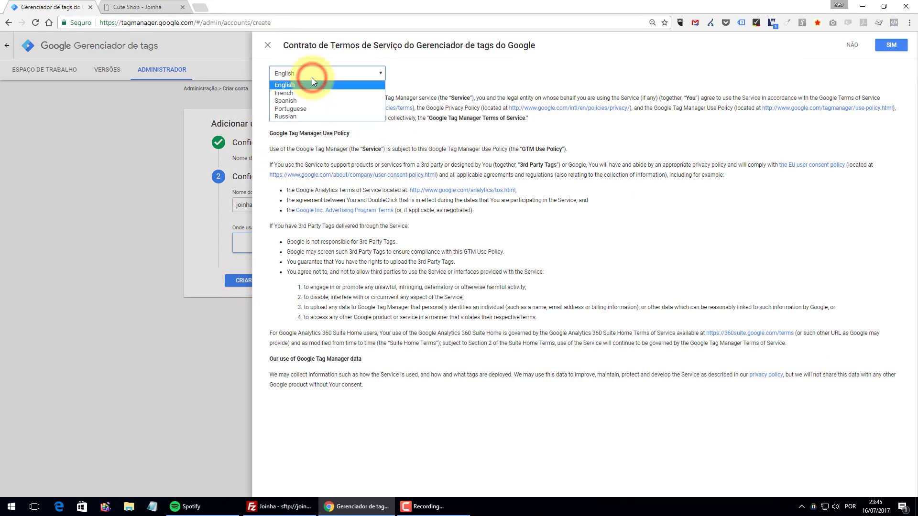
pyautogui.click(440, 75)
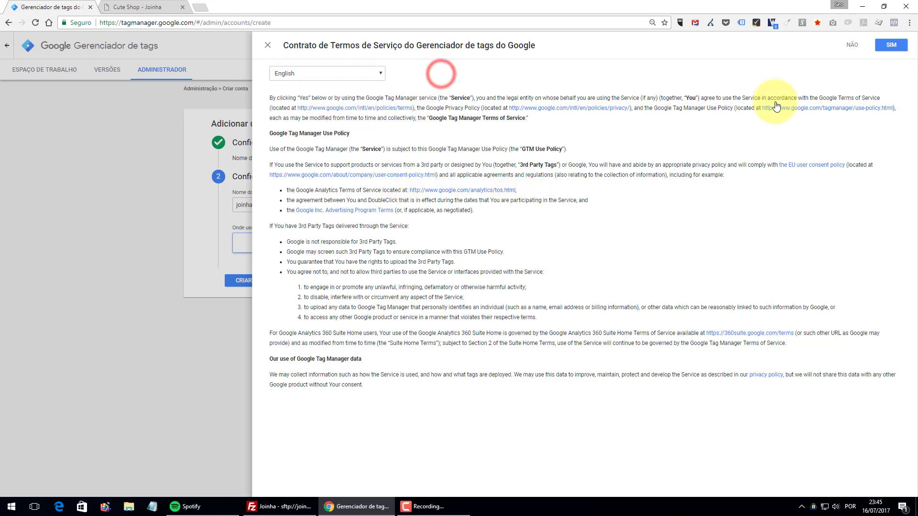
pyautogui.click(893, 46)
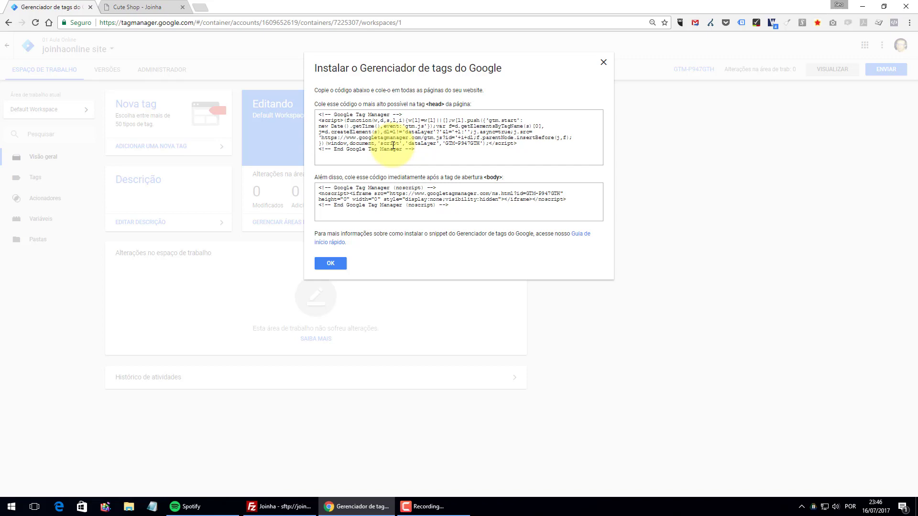
# Dismiss the installation code dialog and view the container's Google Tag Manager installation snippets in the administration area.
pyautogui.click(330, 263)
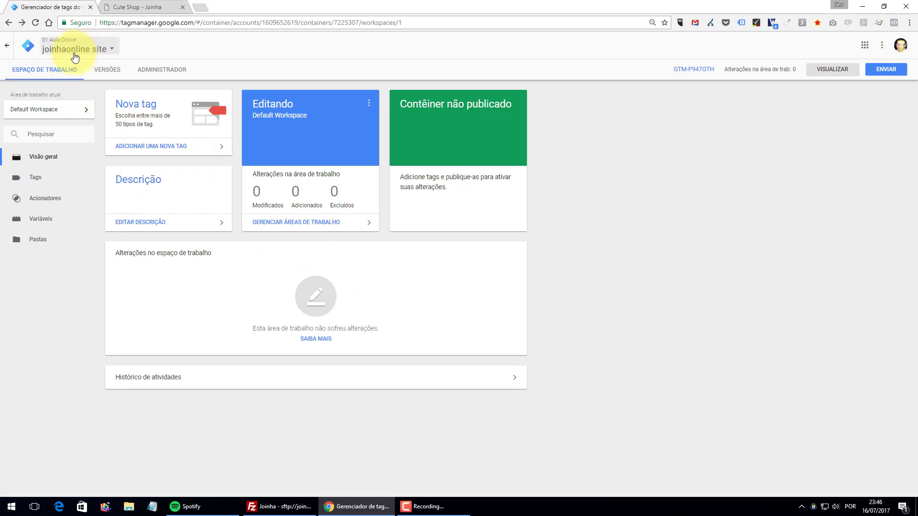
pyautogui.click(159, 75)
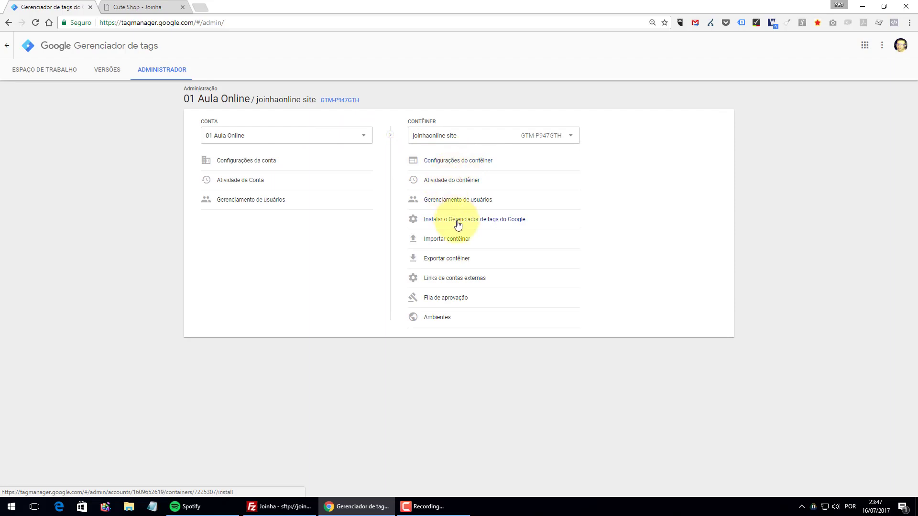
pyautogui.click(480, 223)
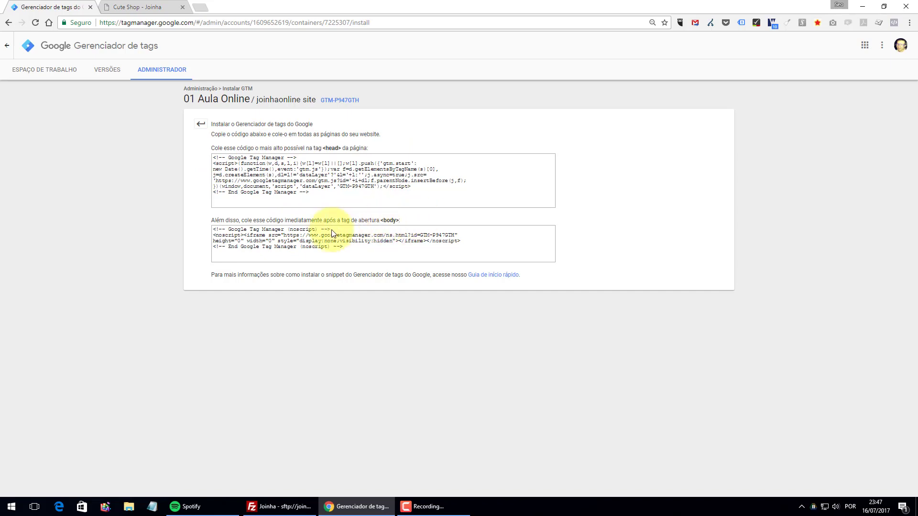
pyautogui.click(155, 6)
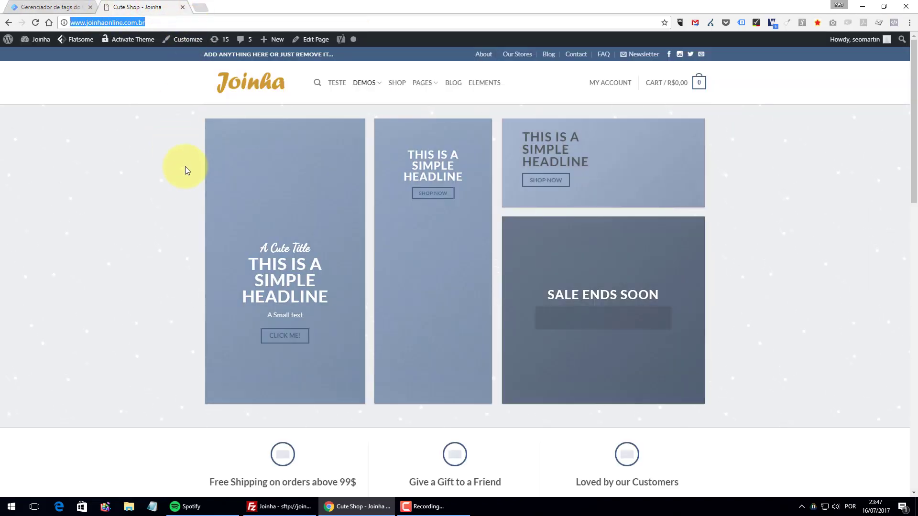
pyautogui.scroll(-8, 185, 168)
pyautogui.scroll(10, 162, 222)
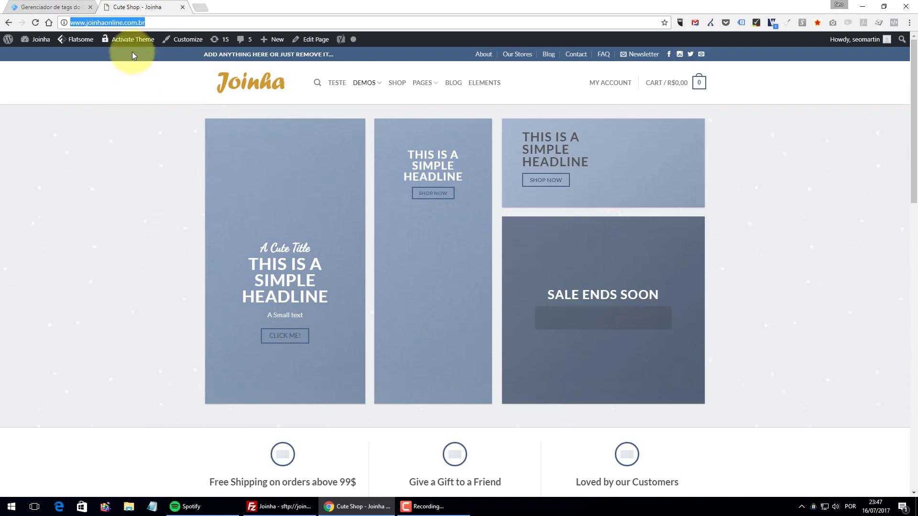
pyautogui.click(159, 24)
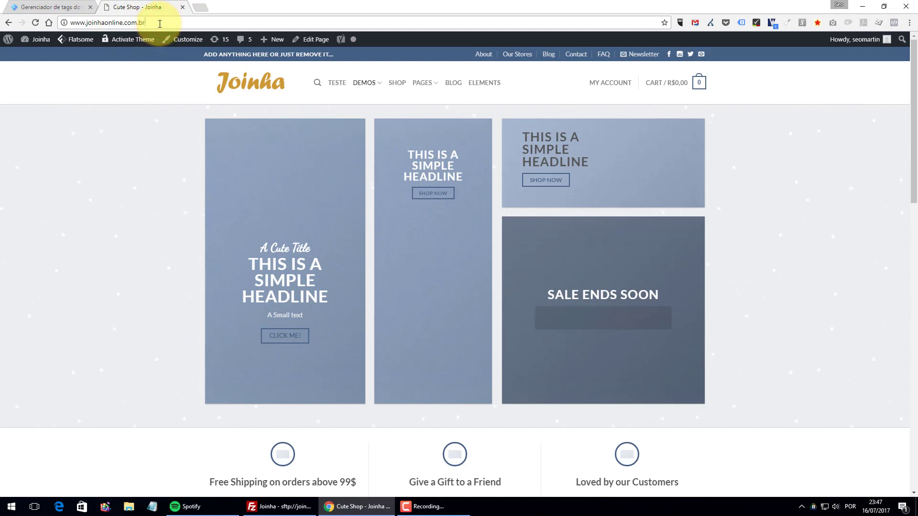
pyautogui.write('/aulaon')
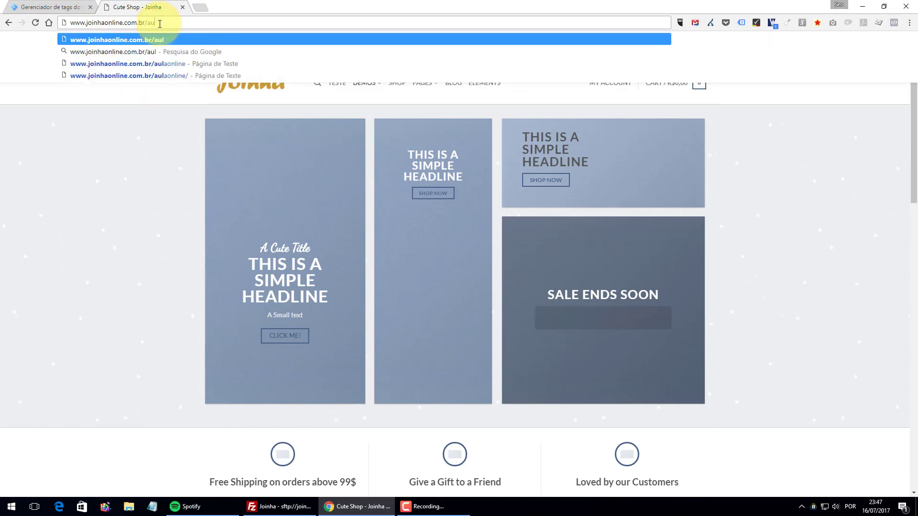
pyautogui.press('BackSpace')
pyautogui.press('BackSpace')
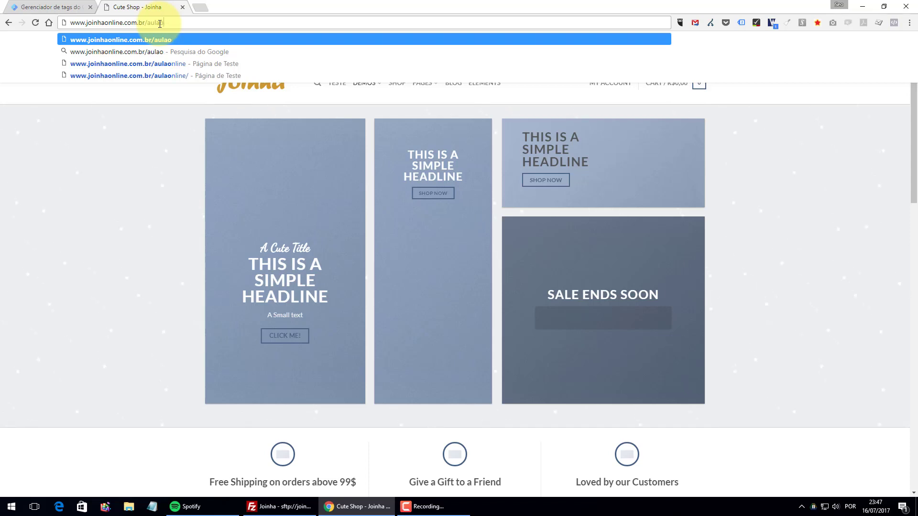
pyautogui.write('online')
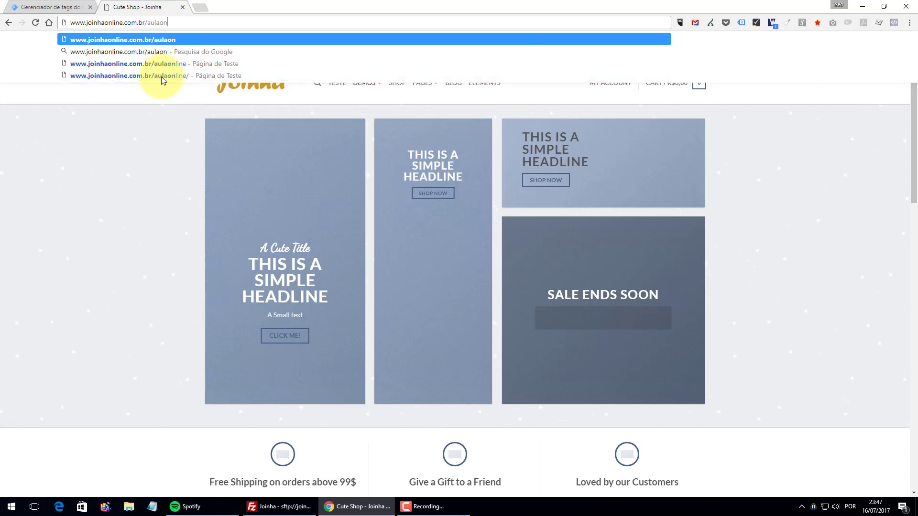
pyautogui.press('Return')
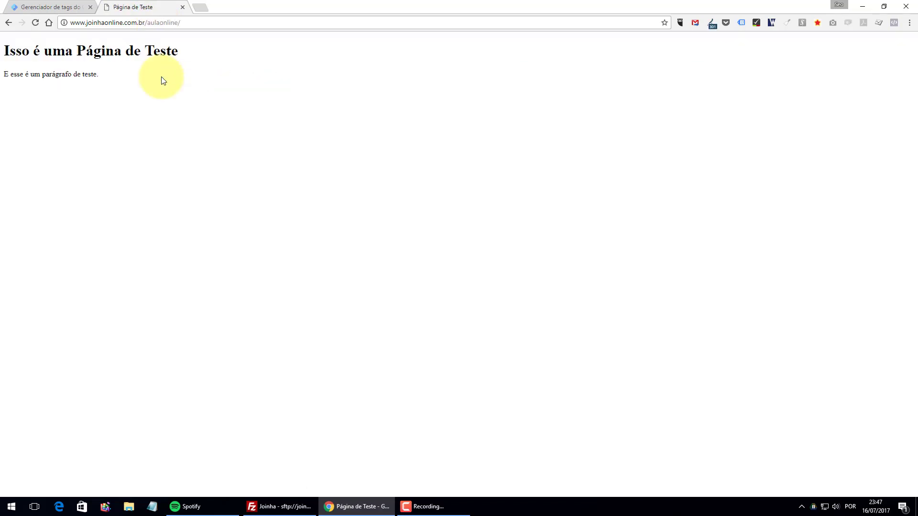
# Open the test page's source code, enlarge it and examine the head and body structure against the rendered page.
pyautogui.moveTo(35, 35); pyautogui.dragTo(178, 73)
pyautogui.click(177, 74)
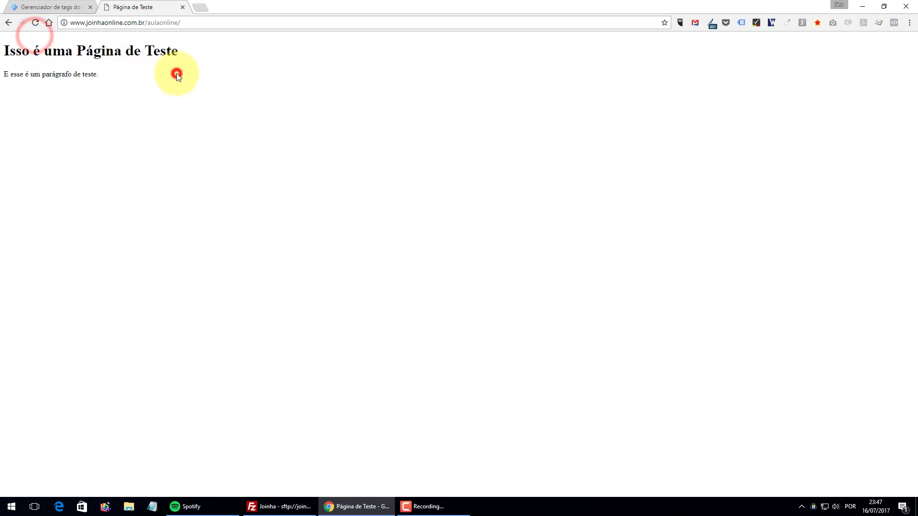
pyautogui.rightClick(180, 83)
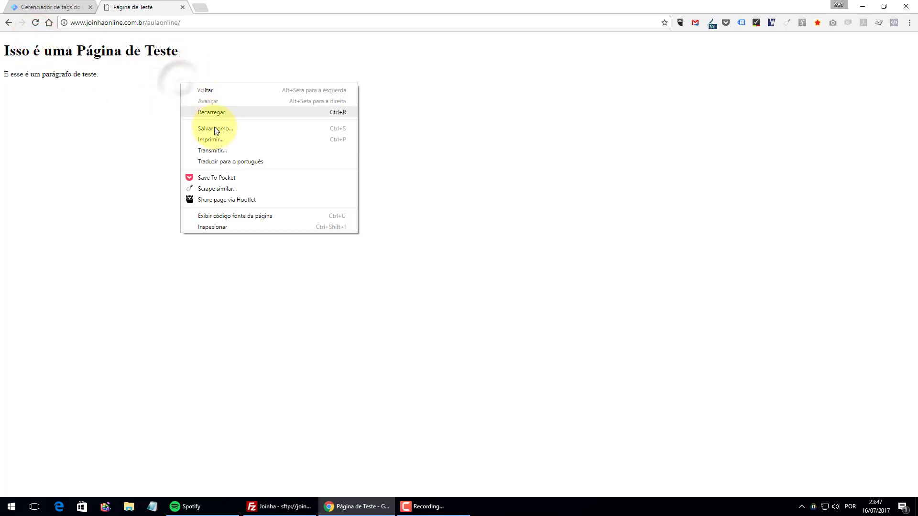
pyautogui.click(235, 217)
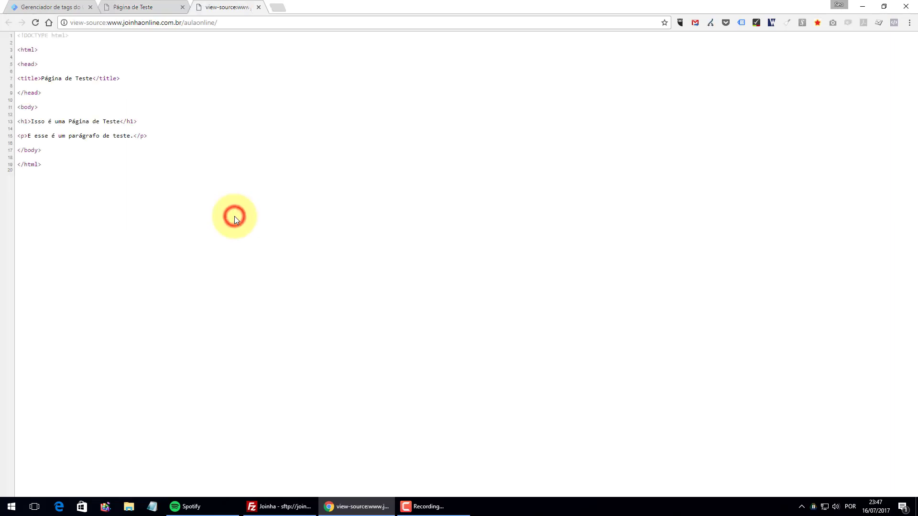
pyautogui.scroll(6, 37, 63)
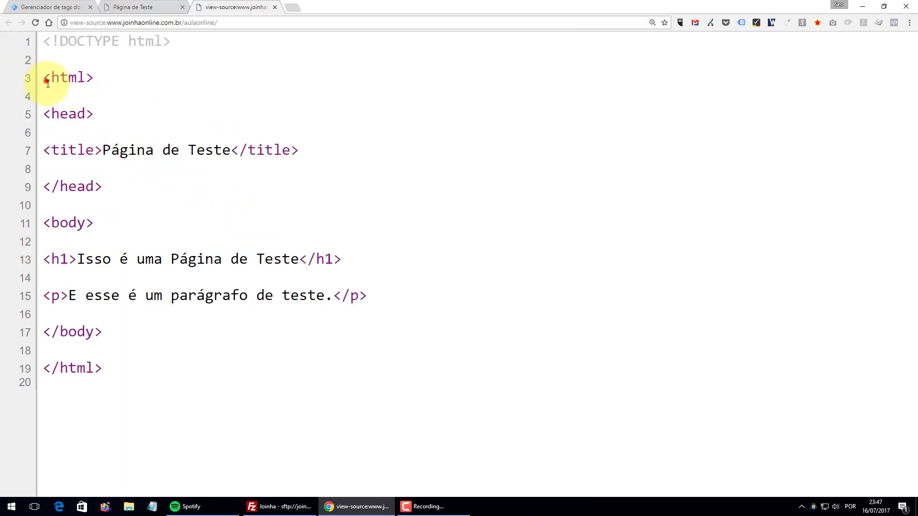
pyautogui.moveTo(46, 78); pyautogui.dragTo(122, 307)
pyautogui.click(97, 142)
pyautogui.moveTo(197, 151); pyautogui.dragTo(204, 151)
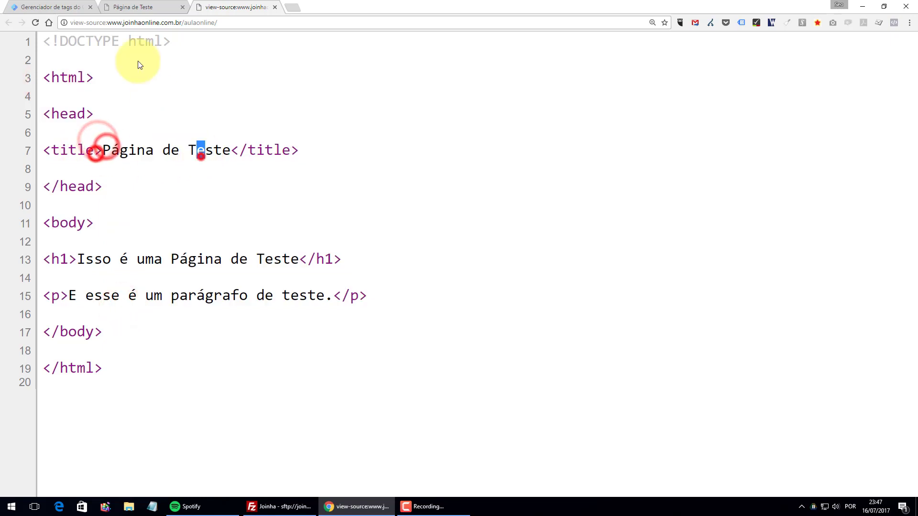
pyautogui.click(96, 186)
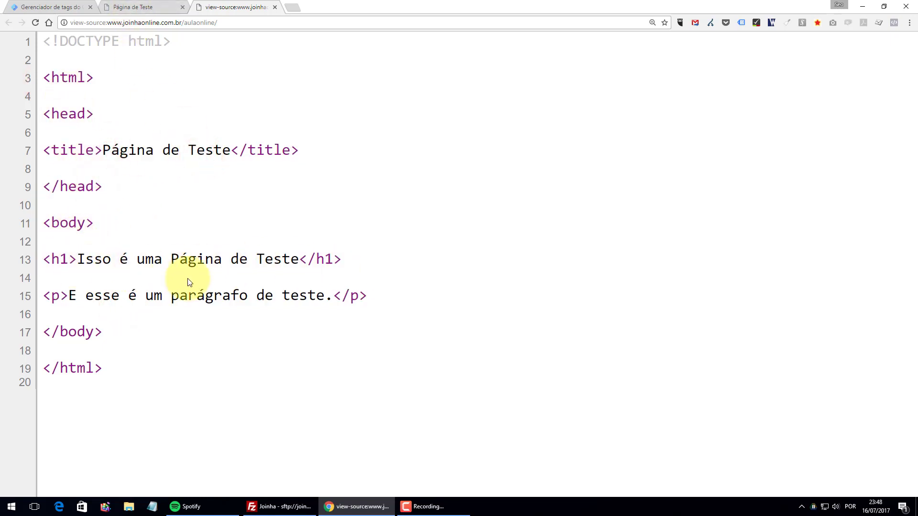
pyautogui.click(146, 3)
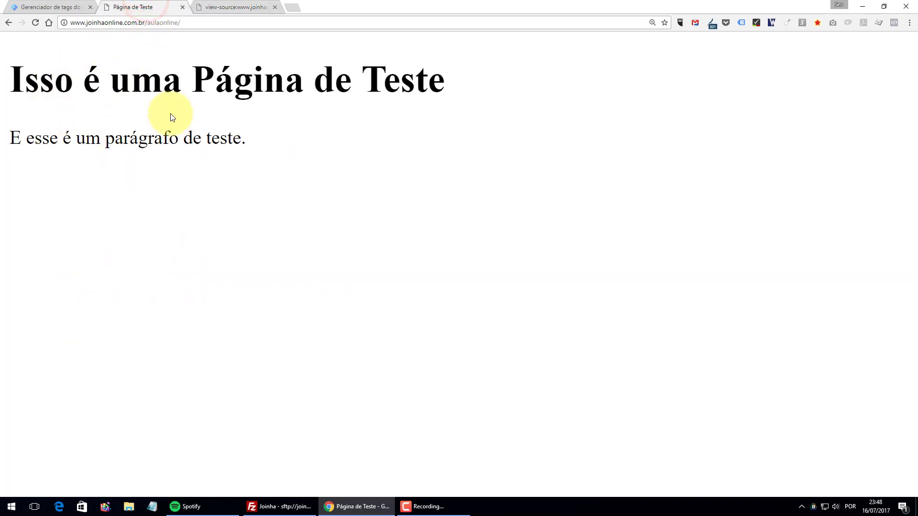
pyautogui.click(214, 6)
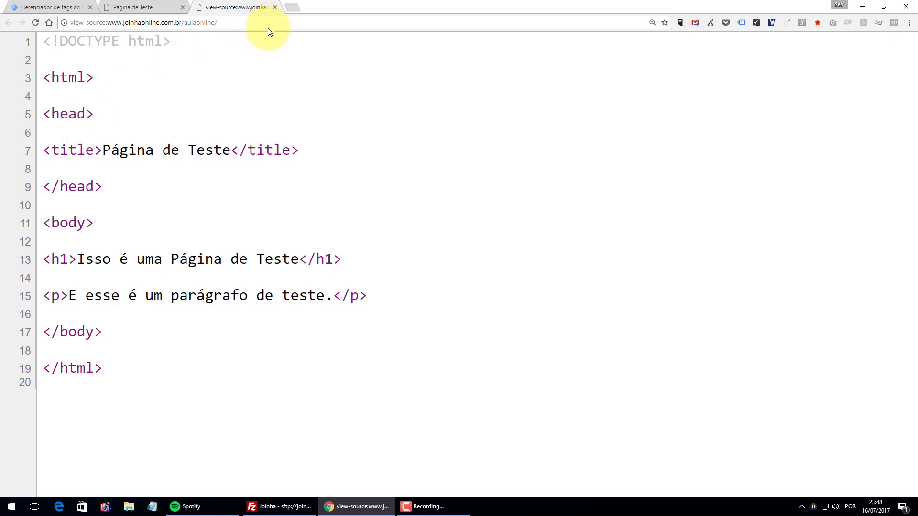
# Close the source code view and examine the rendered test page's heading and paragraph at a smaller zoom.
pyautogui.click(276, 7)
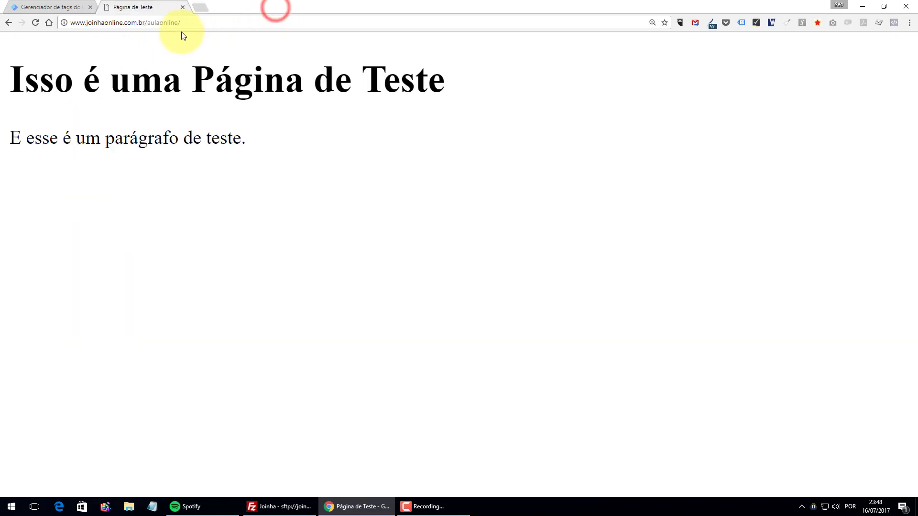
pyautogui.hotkey('ctrl', '-')
pyautogui.hotkey('ctrl', '-')
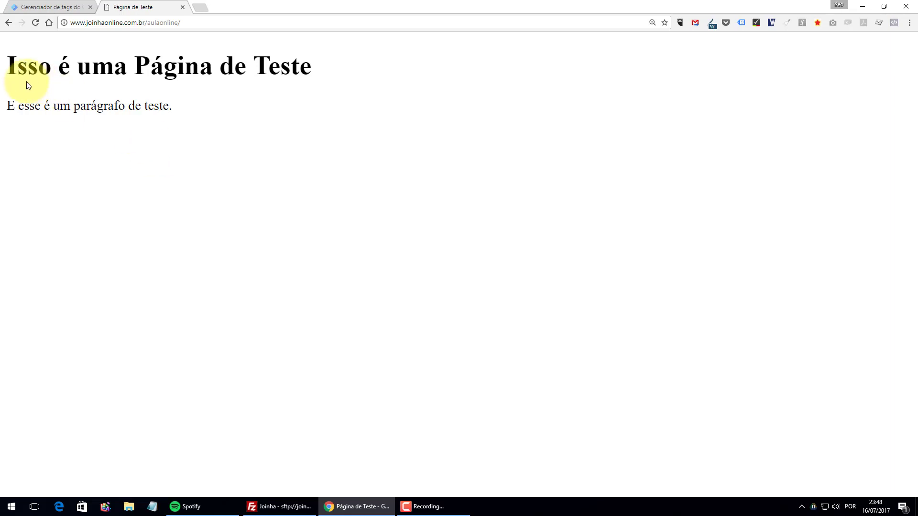
pyautogui.moveTo(8, 68); pyautogui.dragTo(246, 102)
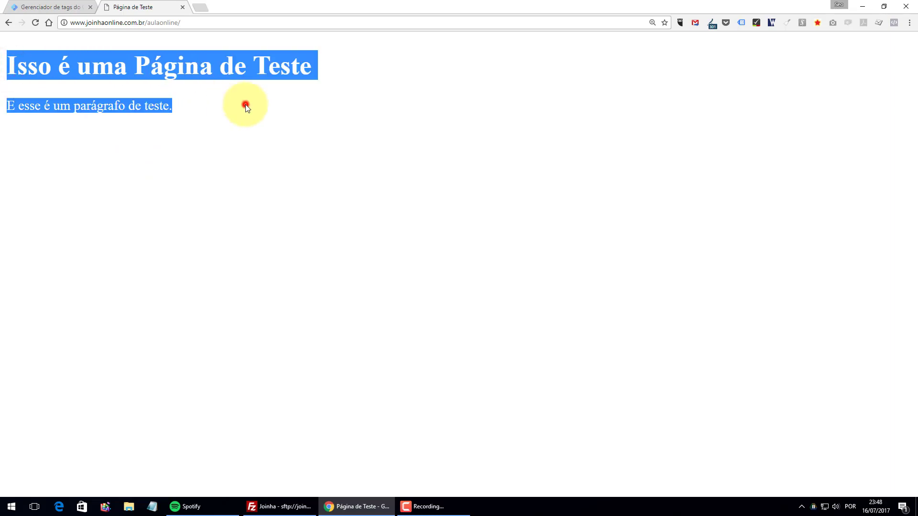
pyautogui.click(244, 104)
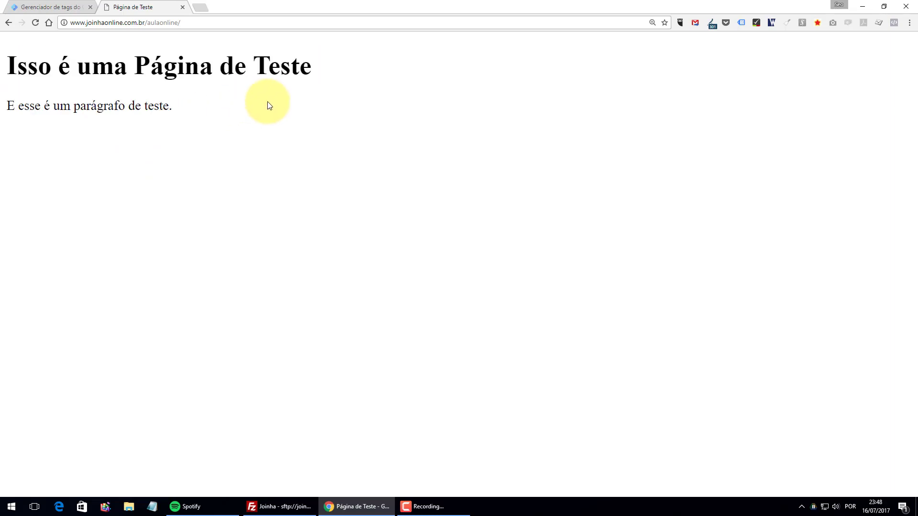
# Switch to FileZilla and download the aulaonline folder from the remote server to the local Desktop.
pyautogui.click(276, 506)
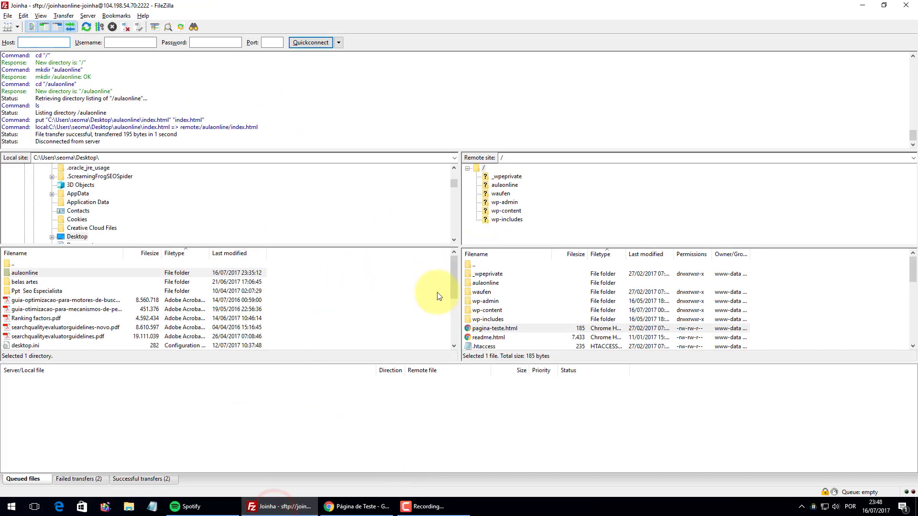
pyautogui.click(486, 283)
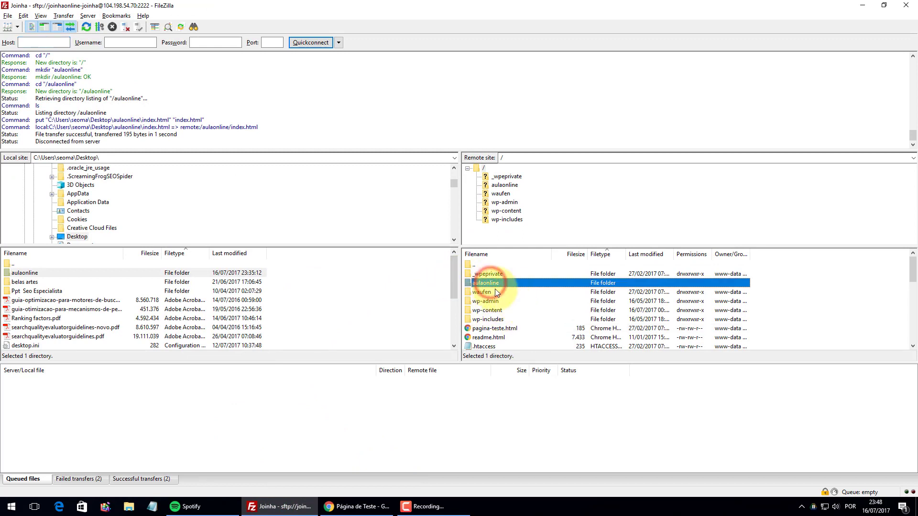
pyautogui.scroll(8, 136, 190)
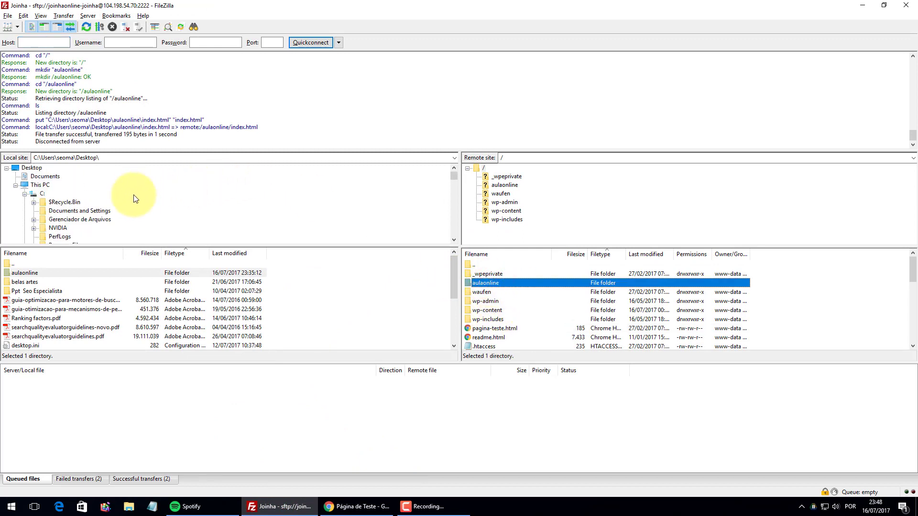
pyautogui.moveTo(482, 284); pyautogui.dragTo(41, 167)
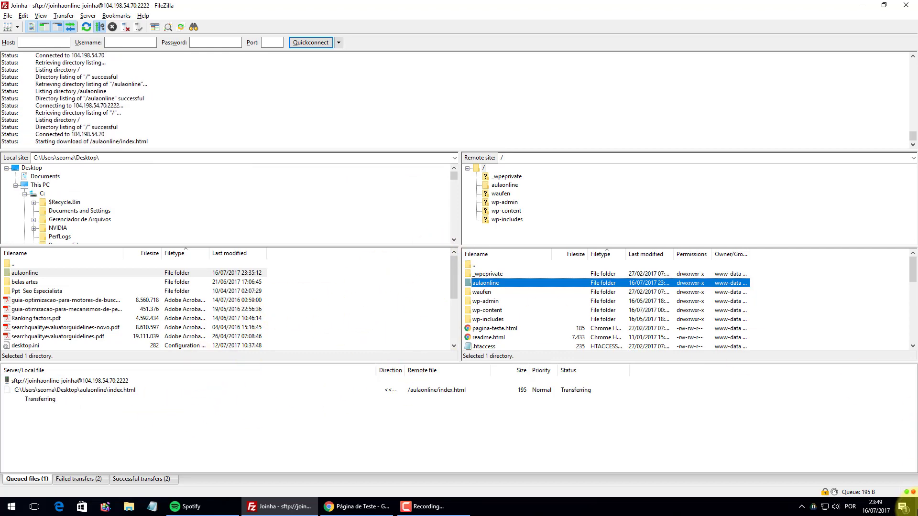
# Open index.html from the desktop's aulaonline folder in Notepad.
pyautogui.click(915, 509)
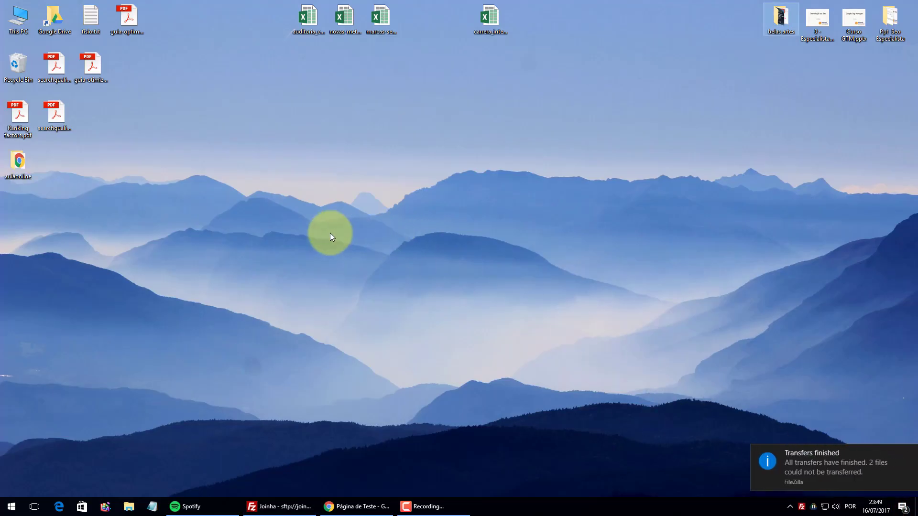
pyautogui.doubleClick(17, 165)
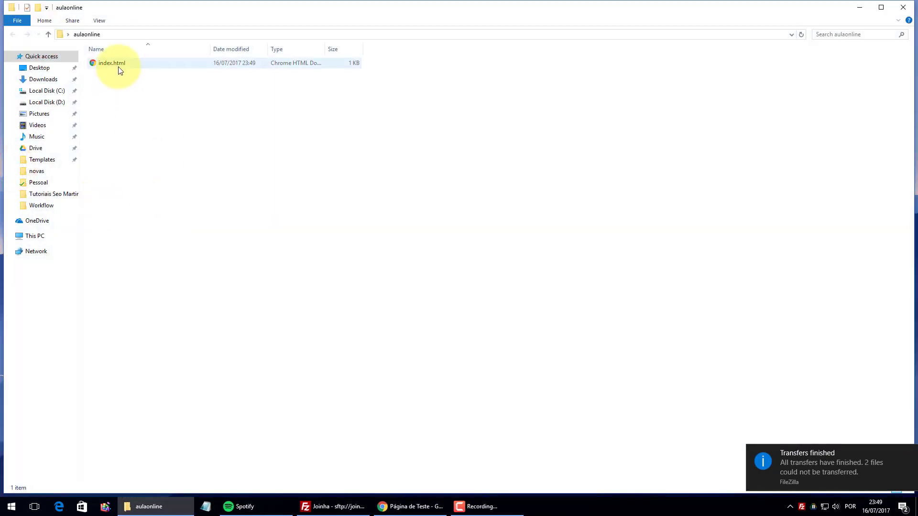
pyautogui.click(119, 66)
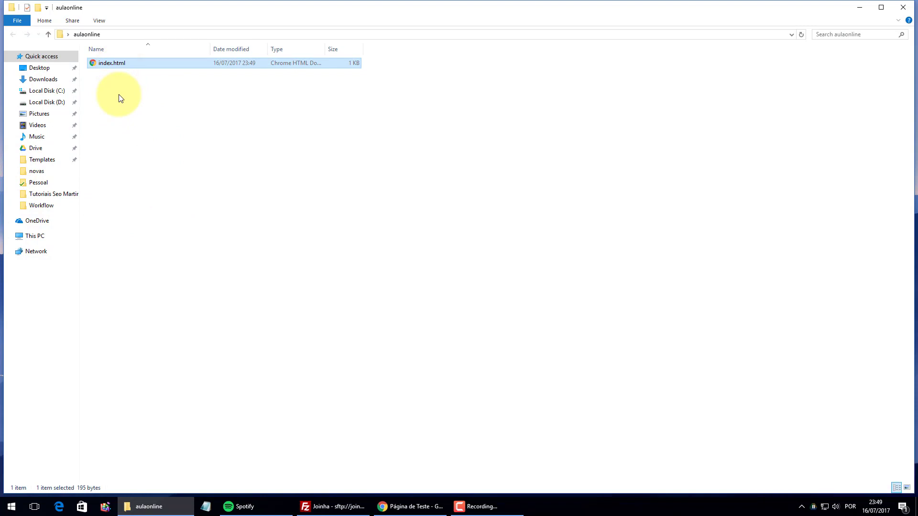
pyautogui.rightClick(113, 62)
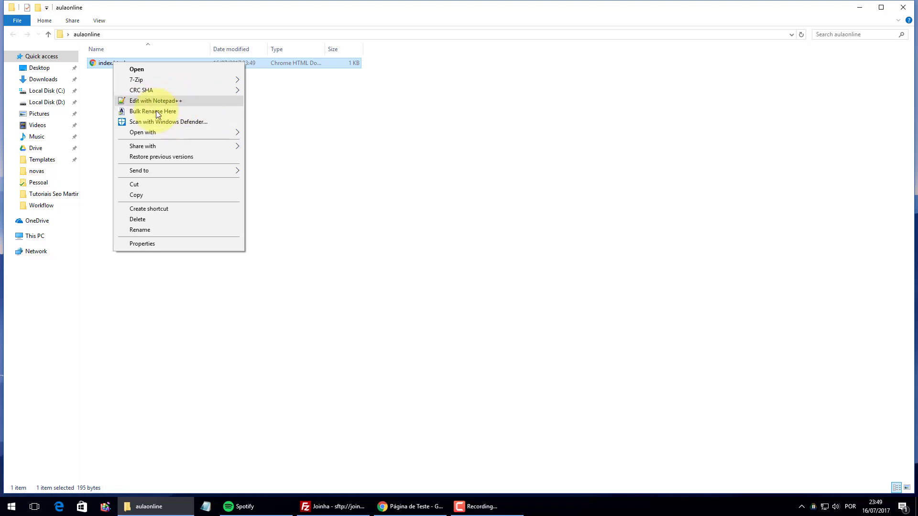
pyautogui.moveTo(210, 130)
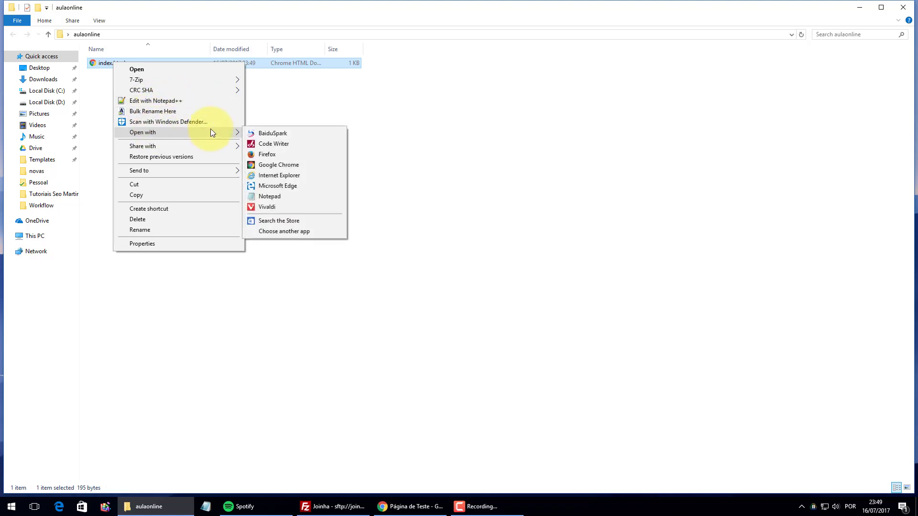
pyautogui.click(272, 196)
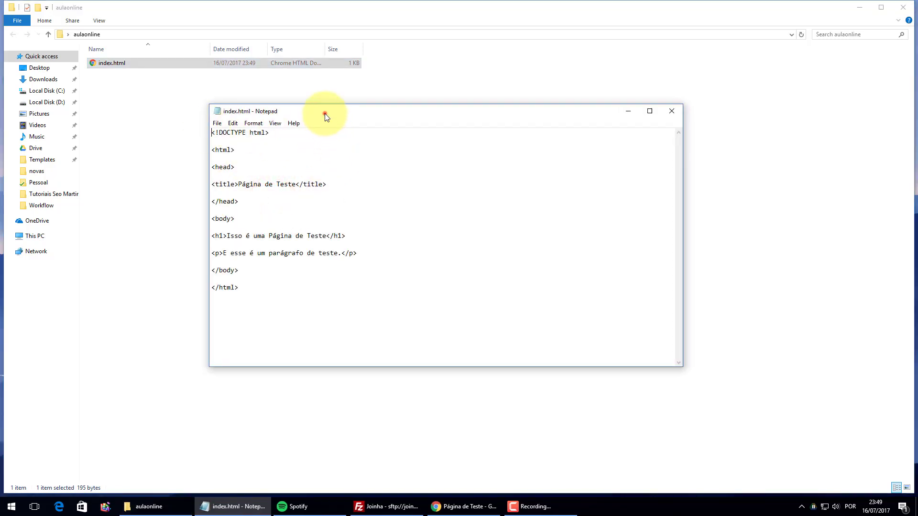
pyautogui.moveTo(325, 114); pyautogui.dragTo(391, 123)
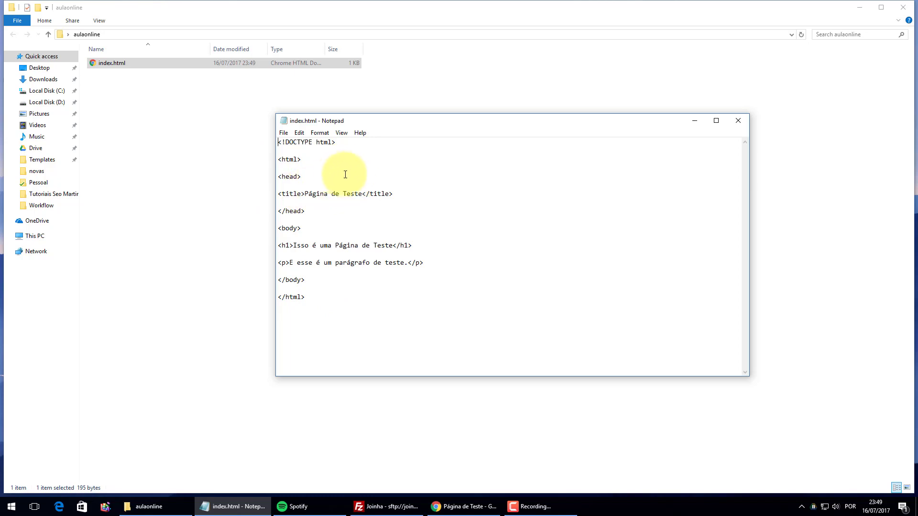
# Return to Google Tag Manager in Chrome and copy the container's installation snippet for the head tag.
pyautogui.click(459, 506)
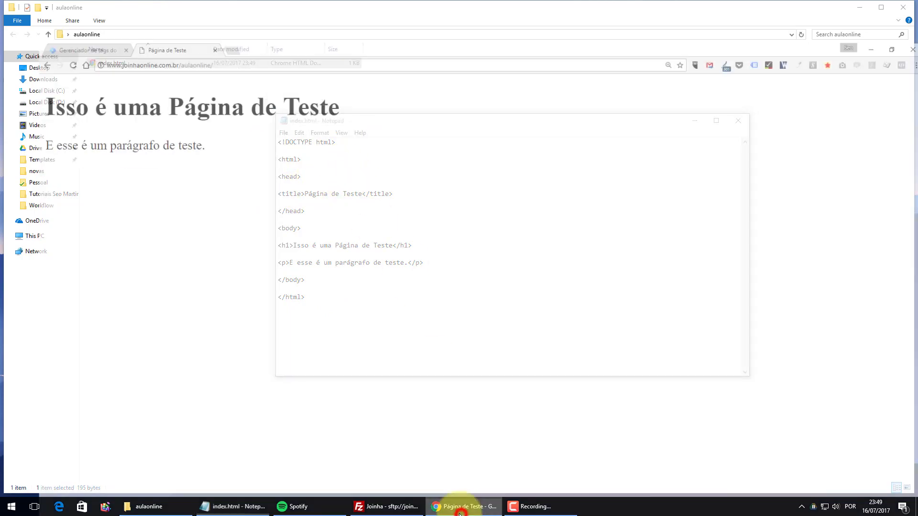
pyautogui.click(65, 10)
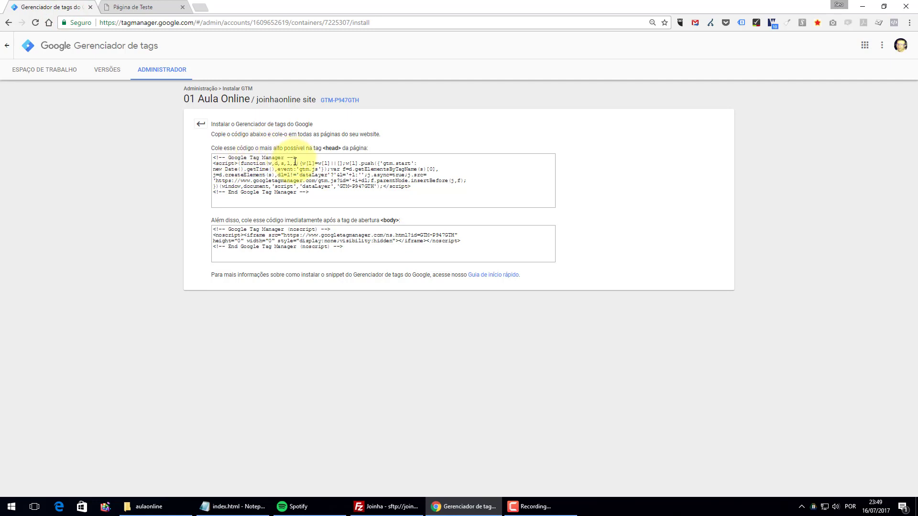
pyautogui.click(307, 195)
pyautogui.hotkey('ctrl', 'c')
pyautogui.rightClick(224, 164)
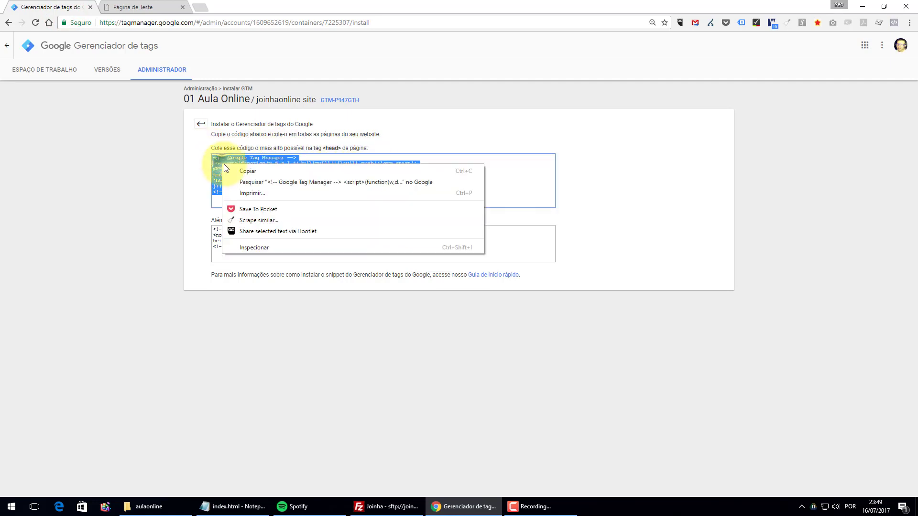
pyautogui.click(236, 170)
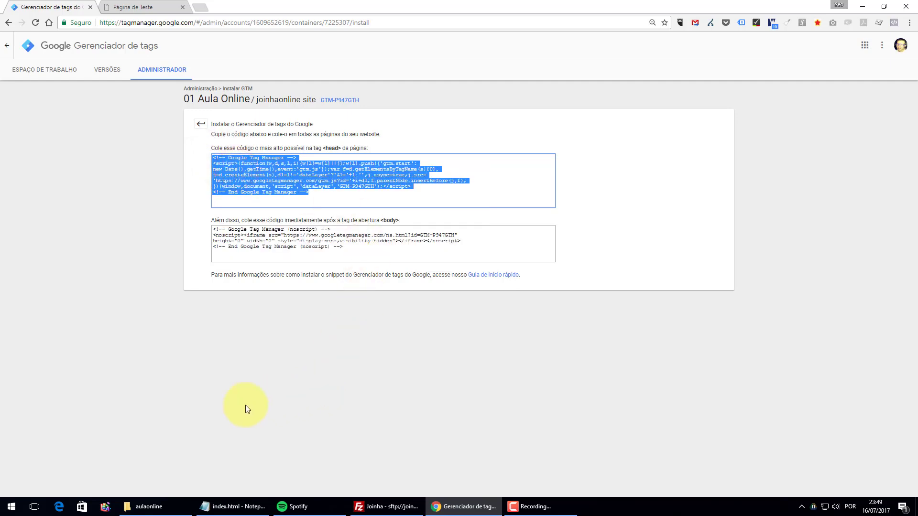
# Paste the Google Tag Manager script into index.html directly below the opening head tag, separated by a blank line.
pyautogui.click(250, 507)
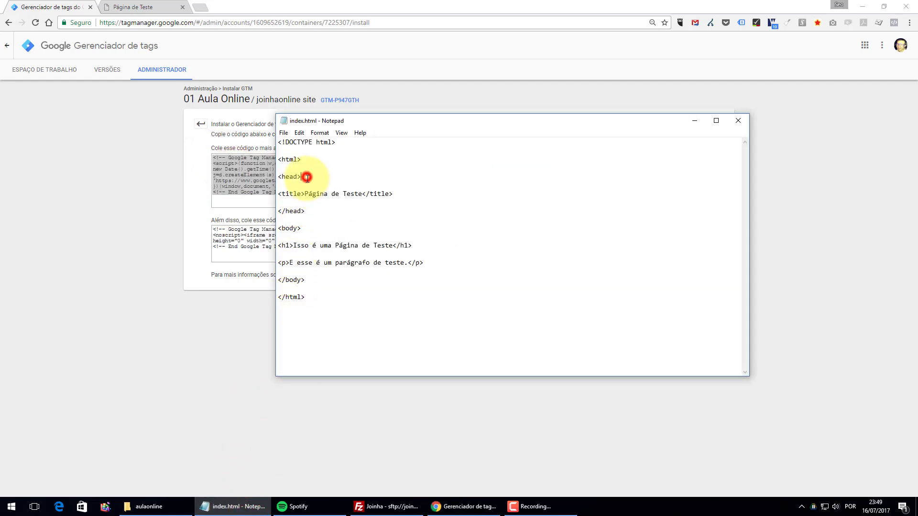
pyautogui.press('Return')
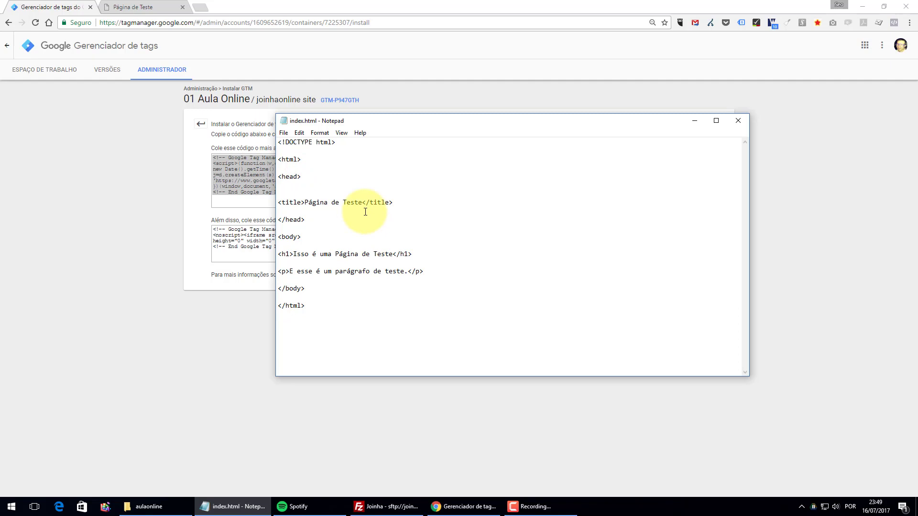
pyautogui.hotkey('ctrl', 'v')
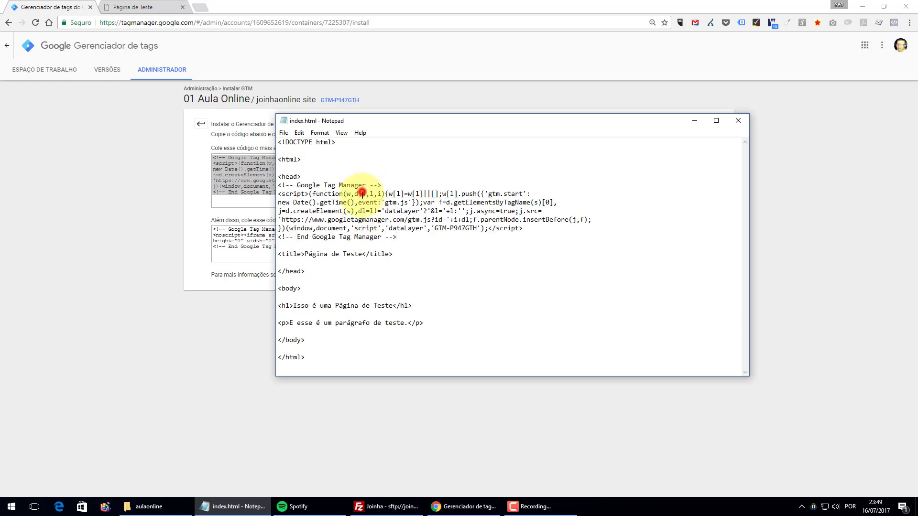
pyautogui.click(364, 185)
pyautogui.press('Return')
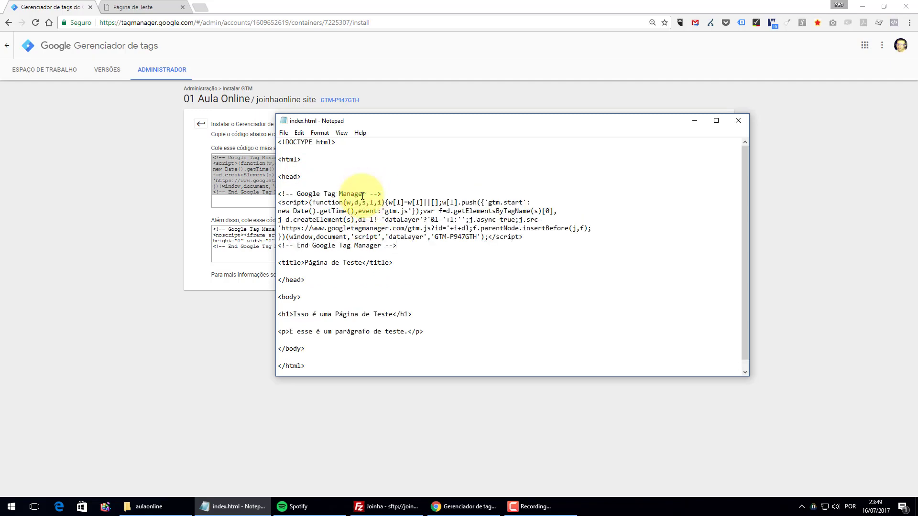
# Copy the Google Tag Manager noscript snippet meant for the body tag from the installation page.
pyautogui.click(191, 246)
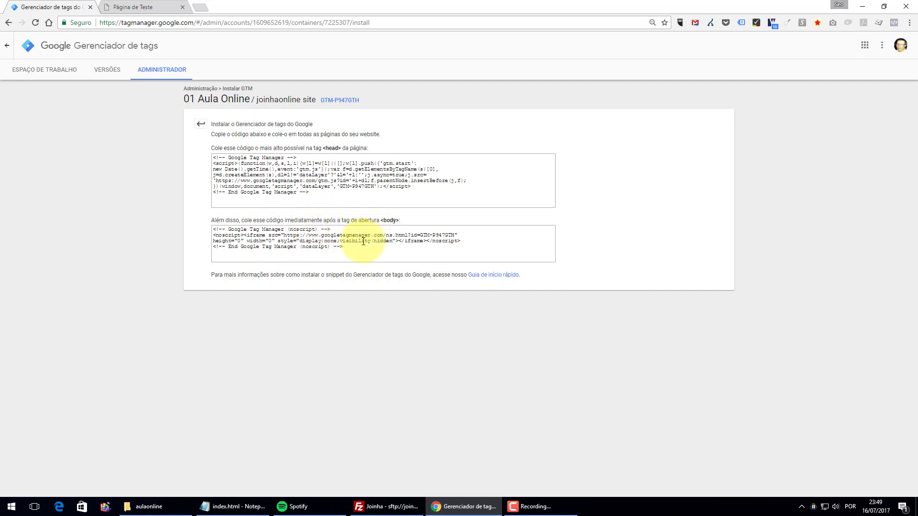
pyautogui.moveTo(363, 250); pyautogui.dragTo(213, 229)
pyautogui.rightClick(235, 232)
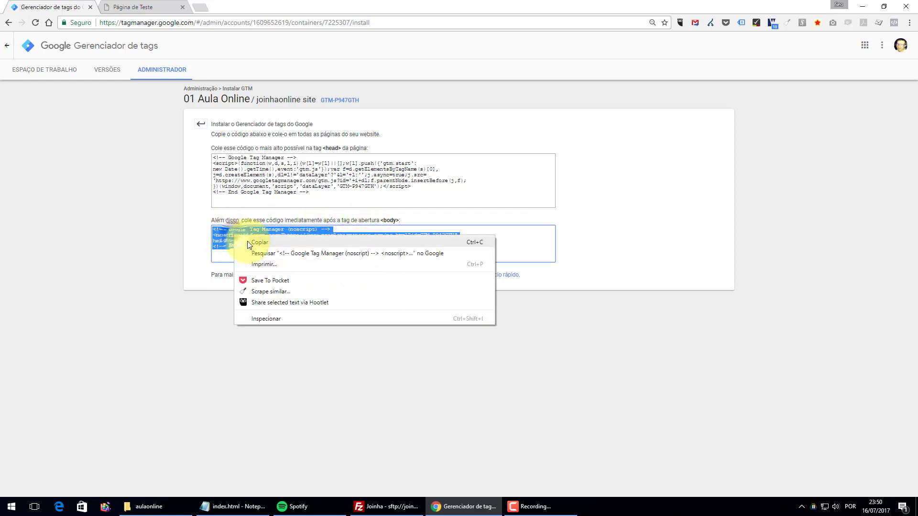
pyautogui.click(246, 242)
# Paste the noscript snippet into index.html below the opening body tag, leaving a blank line between them.
pyautogui.hotkey('alt', 'Tab')
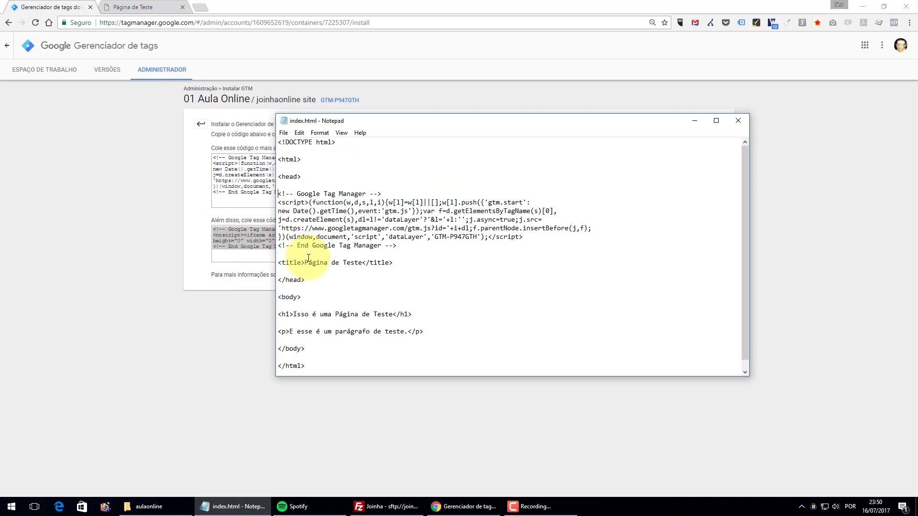
pyautogui.scroll(-1, 300, 286)
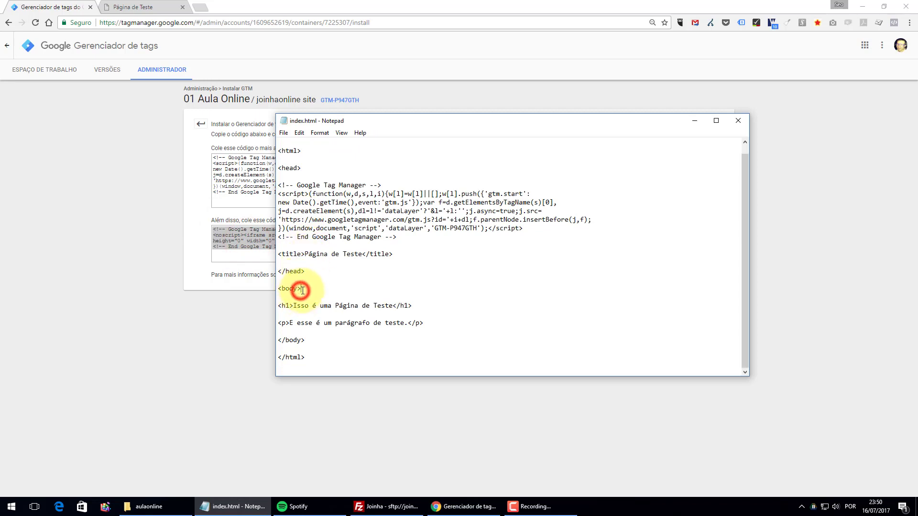
pyautogui.moveTo(302, 291); pyautogui.dragTo(263, 289)
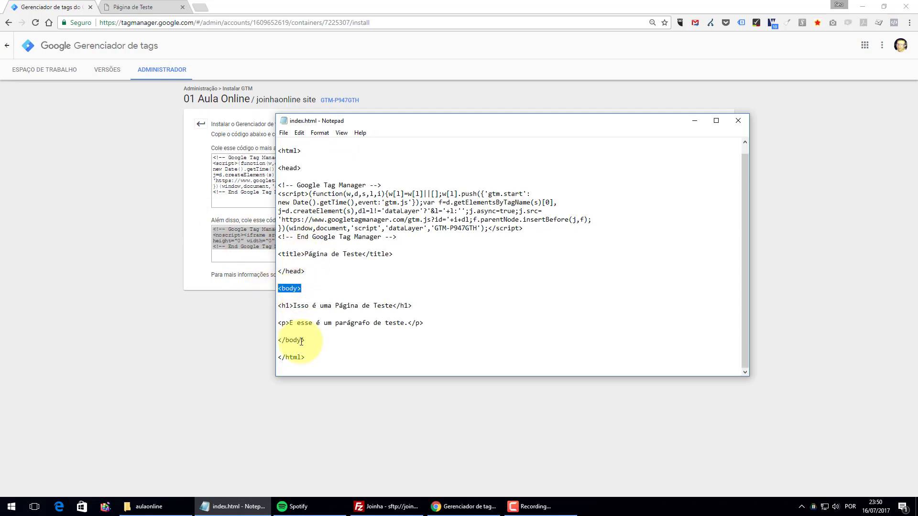
pyautogui.moveTo(302, 342); pyautogui.dragTo(278, 341)
pyautogui.click(283, 342)
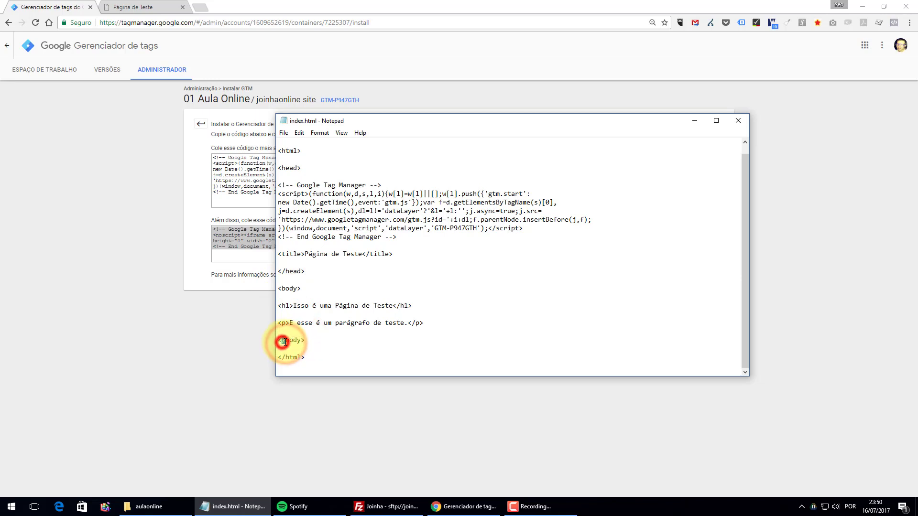
pyautogui.click(304, 340)
pyautogui.click(304, 289)
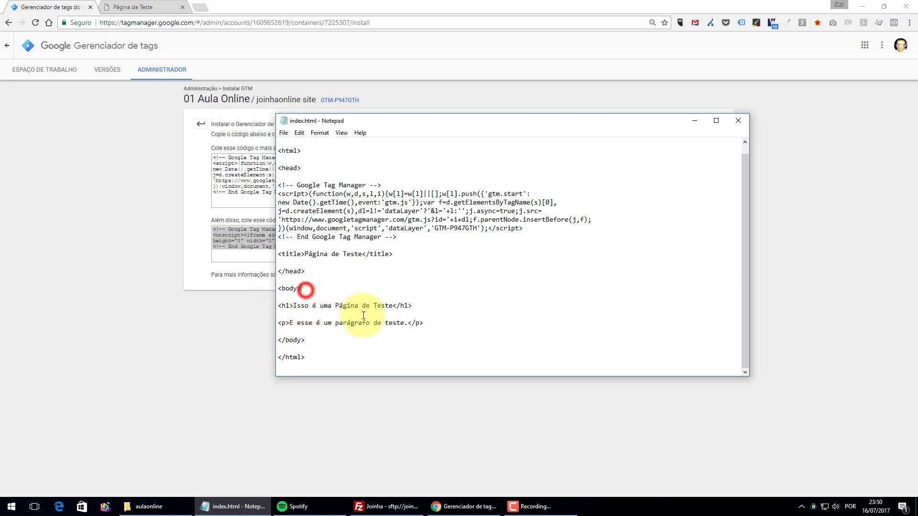
pyautogui.press('Return')
pyautogui.press('Return')
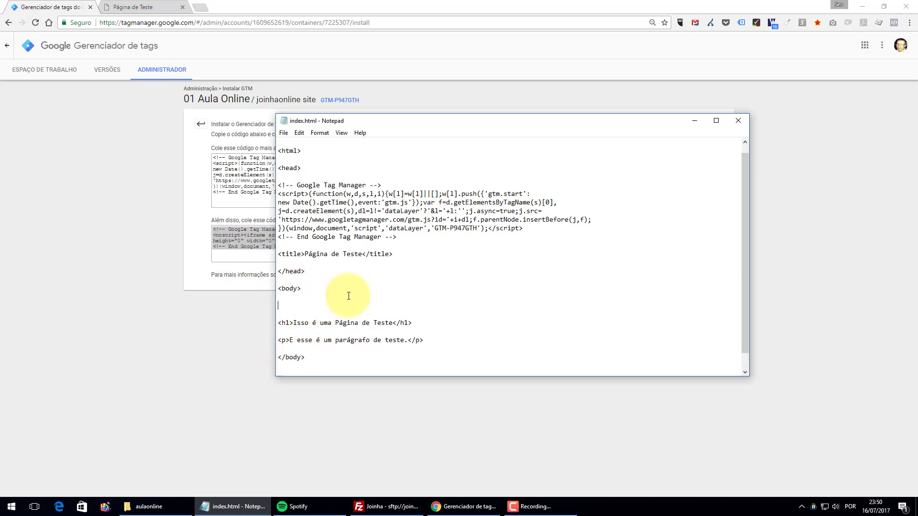
pyautogui.hotkey('ctrl', 'v')
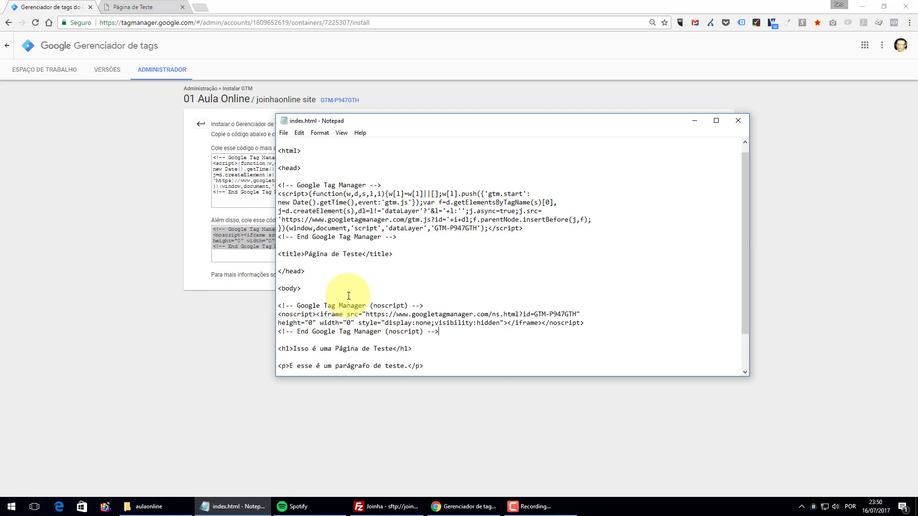
# Save the edited index.html and close Notepad.
pyautogui.click(283, 133)
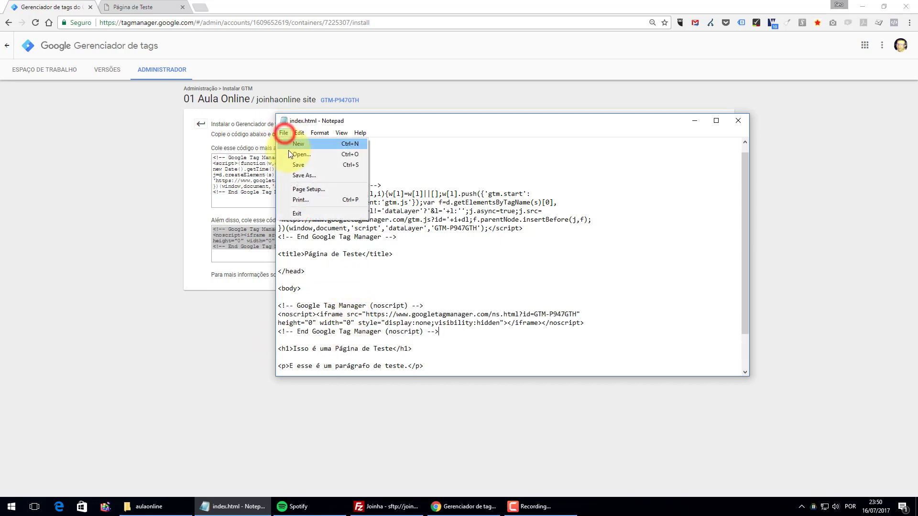
pyautogui.click(290, 164)
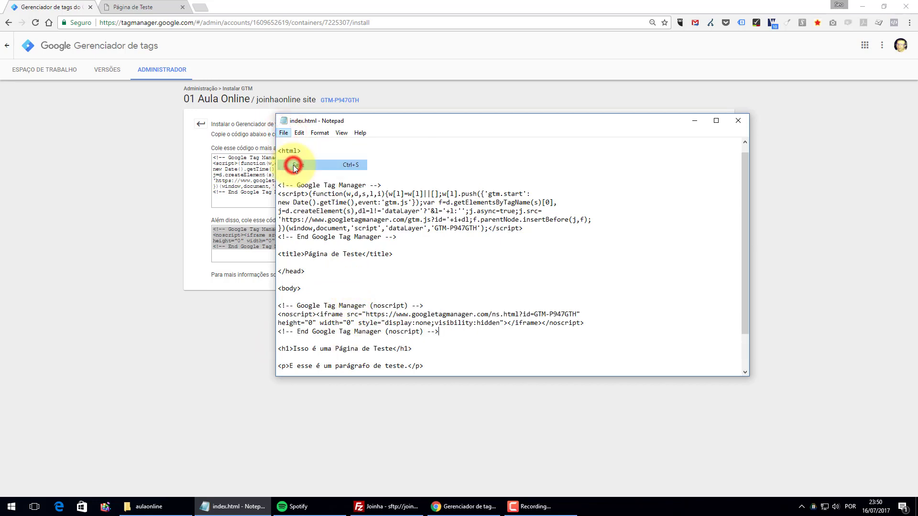
pyautogui.click(738, 127)
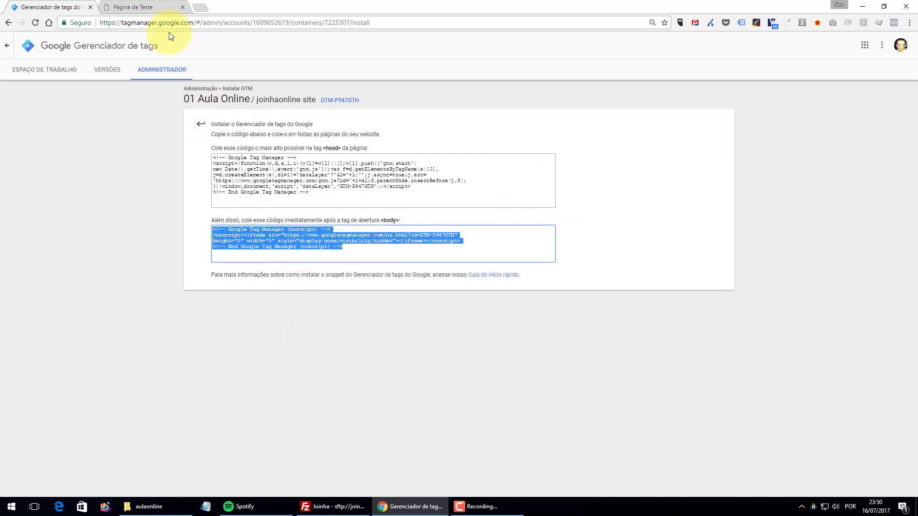
# Switch to the open aulaonline test page and review its heading and paragraph.
pyautogui.click(150, 10)
pyautogui.moveTo(81, 63); pyautogui.dragTo(302, 107)
pyautogui.click(309, 112)
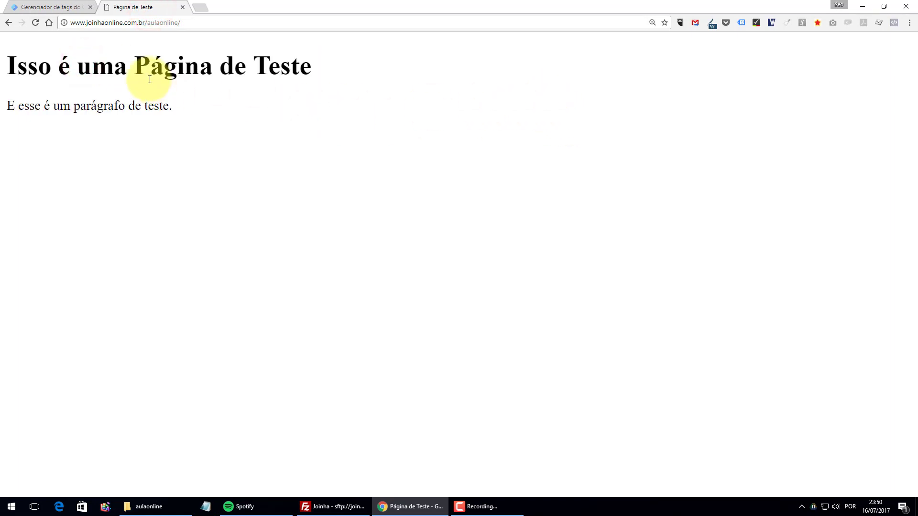
pyautogui.moveTo(130, 65); pyautogui.dragTo(311, 118)
pyautogui.click(311, 118)
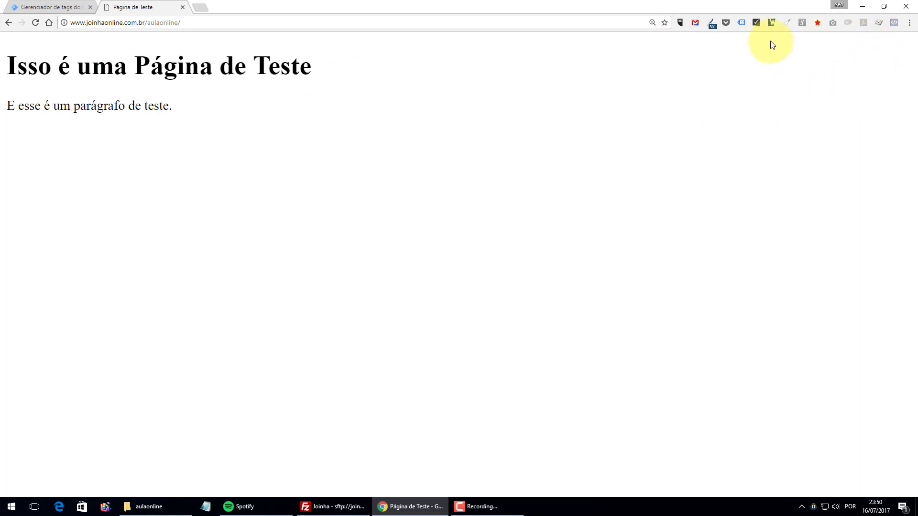
# Check the test page with the WASP.inspector and Google Tag Assistant extensions.
pyautogui.click(772, 22)
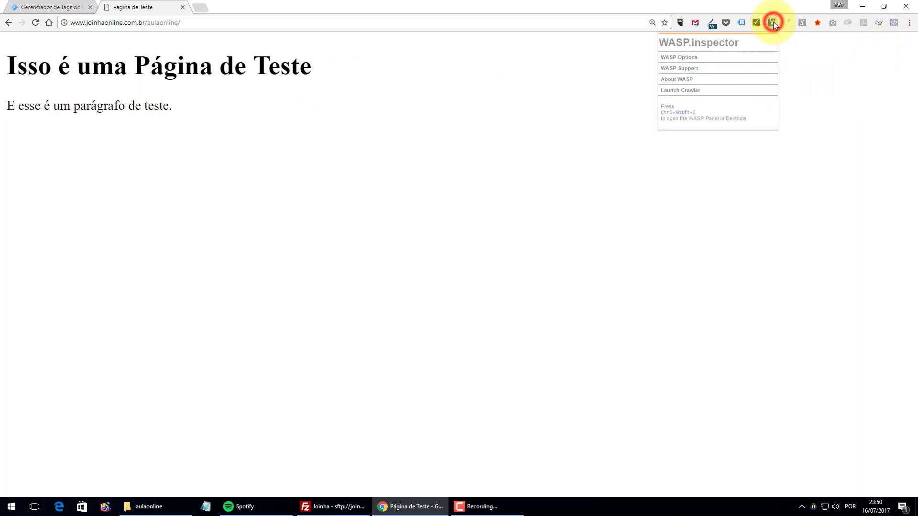
pyautogui.click(772, 7)
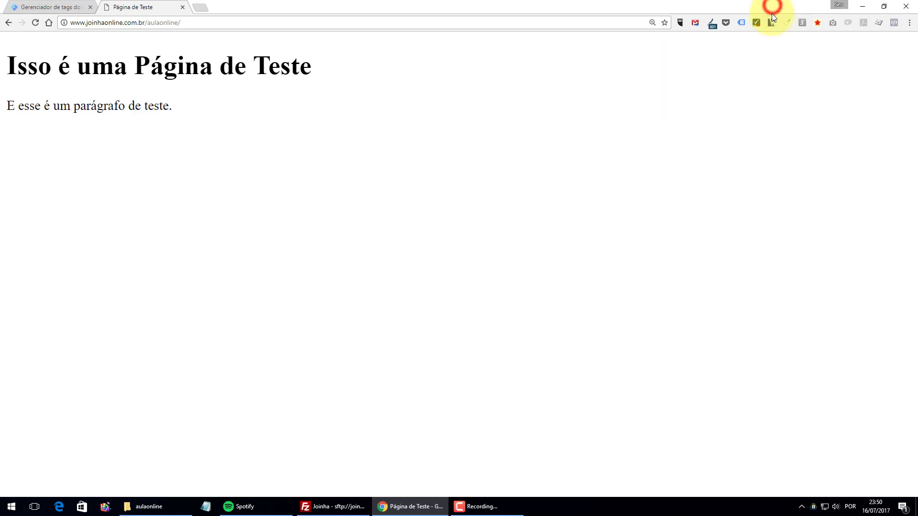
pyautogui.click(771, 24)
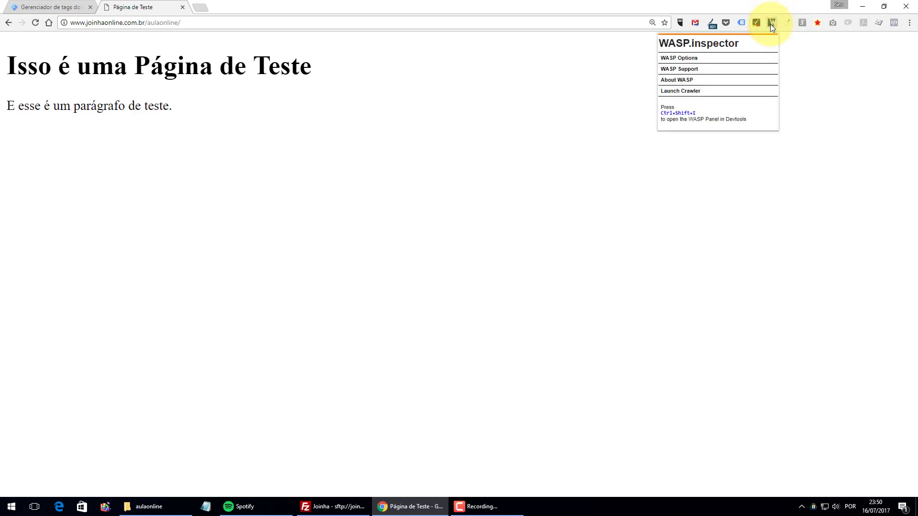
pyautogui.click(771, 10)
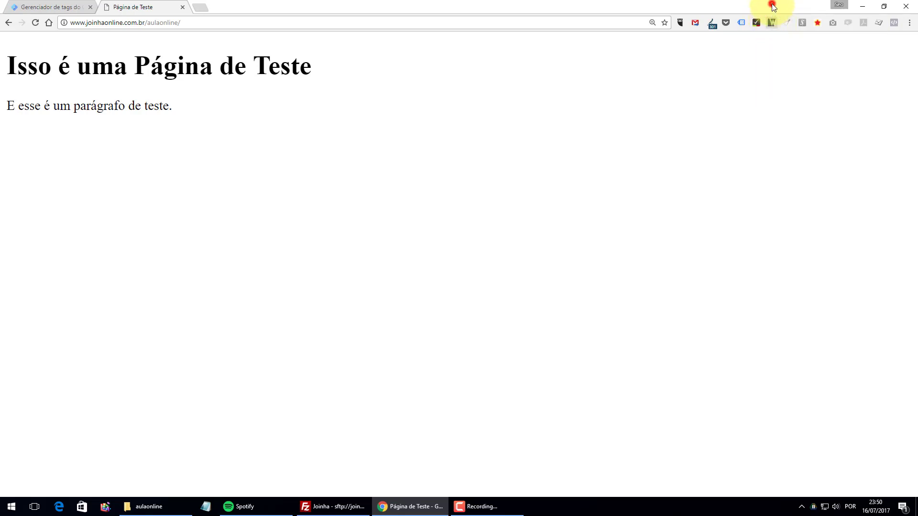
pyautogui.click(742, 27)
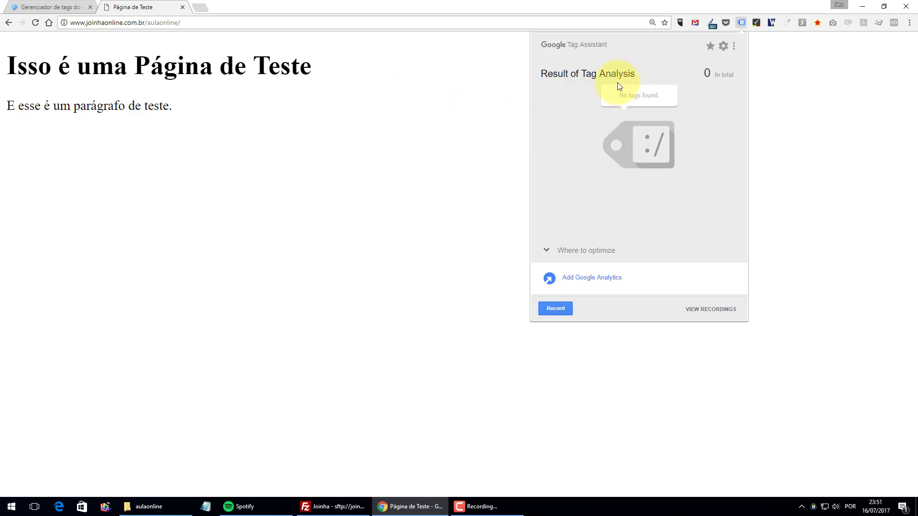
pyautogui.click(541, 44)
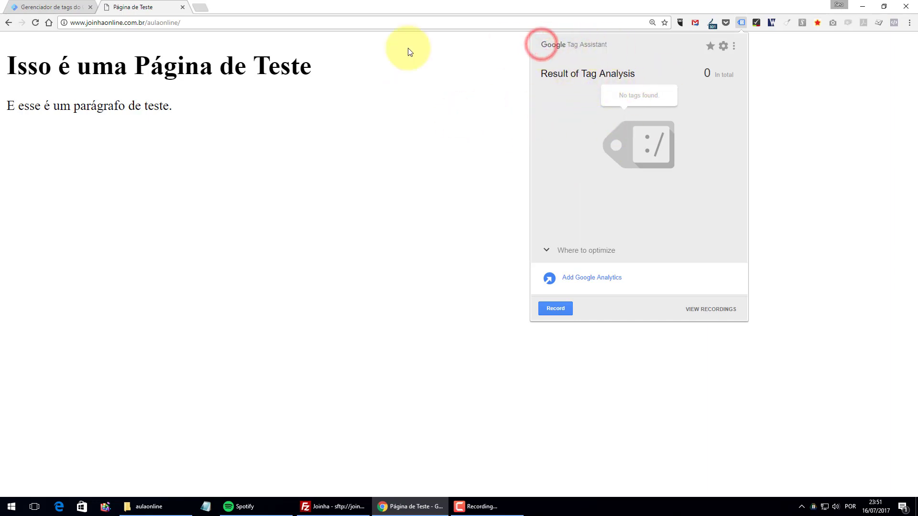
# Search the web for "google tag assistance" and view the Chrome Web Store page of Tag Assistant (by Google).
pyautogui.click(202, 7)
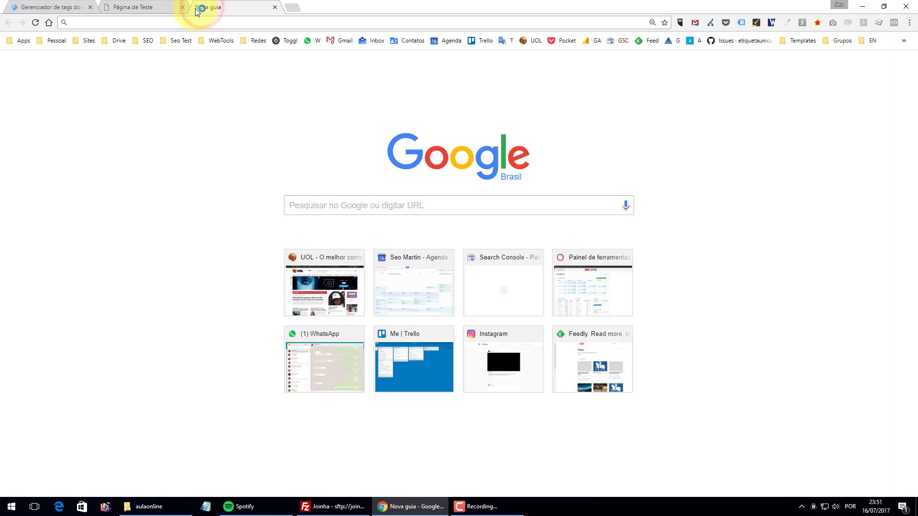
pyautogui.write('google tag assistance')
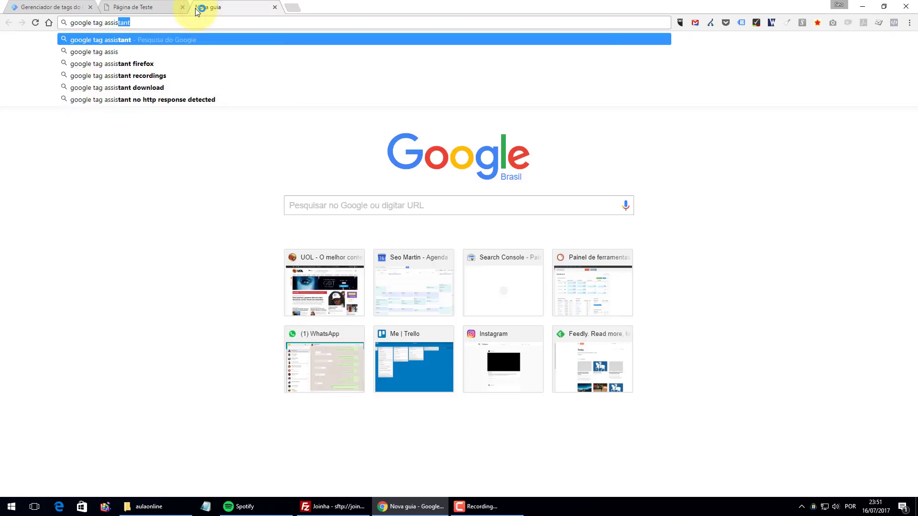
pyautogui.press('Return')
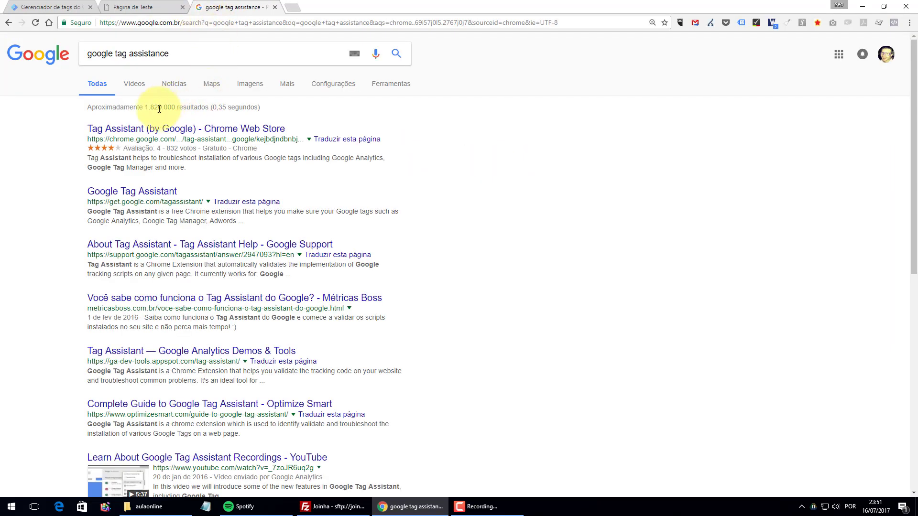
pyautogui.click(144, 127)
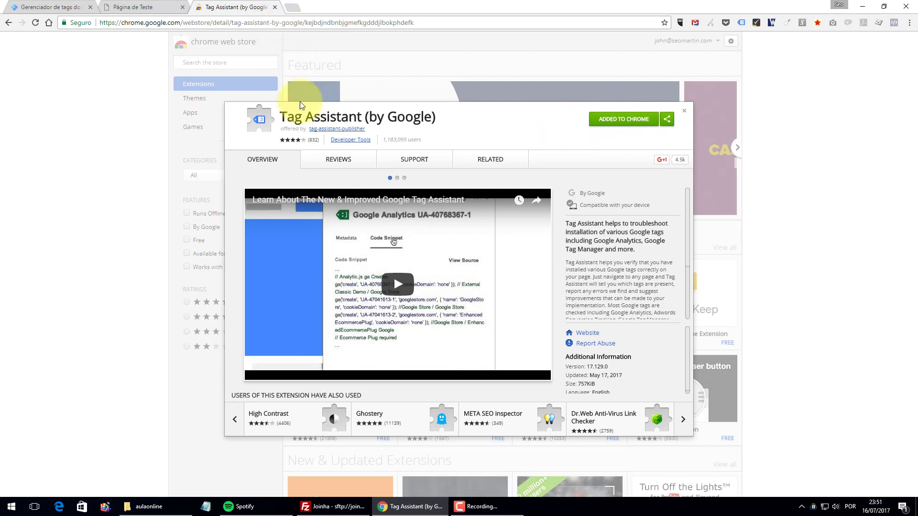
# Close the extension's store page and check the test page's tag analysis again in Google Tag Assistant.
pyautogui.click(275, 7)
pyautogui.click(741, 23)
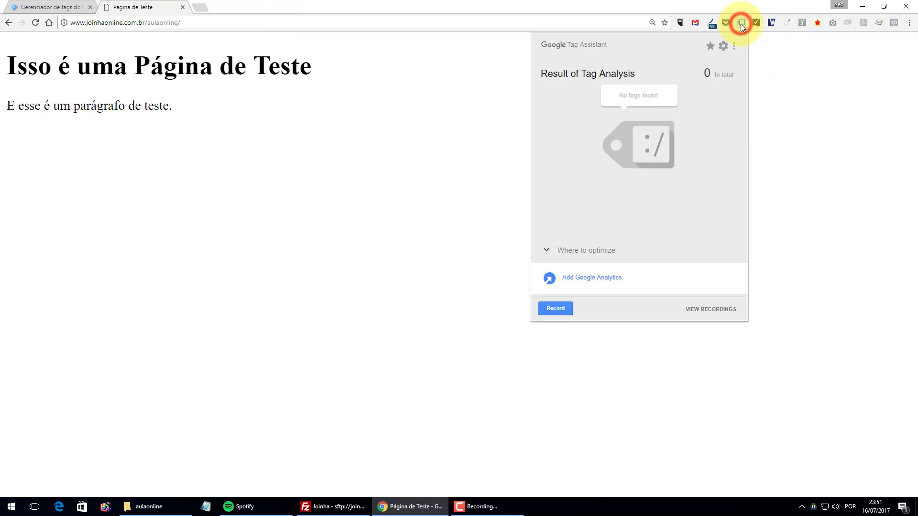
pyautogui.click(741, 23)
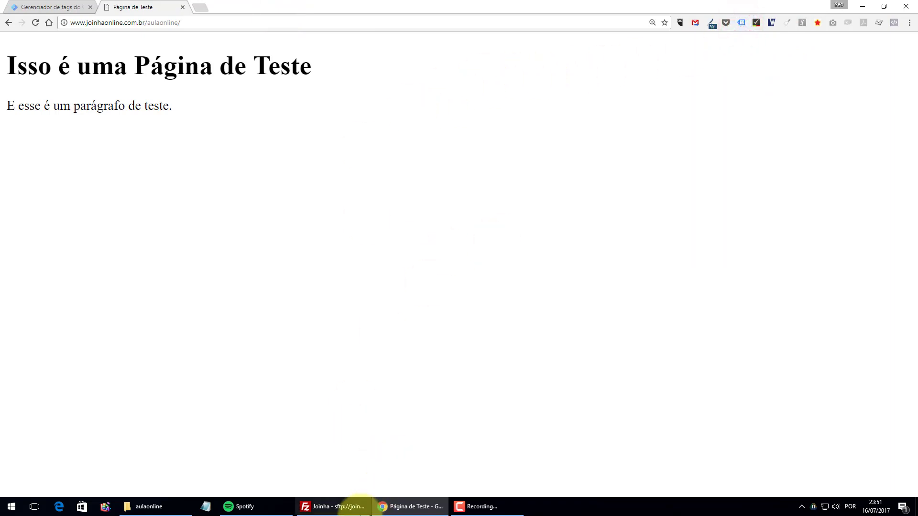
# Switch to FileZilla and upload the local Desktop folder aulaonline to the remote root, always overwriting existing files.
pyautogui.click(337, 507)
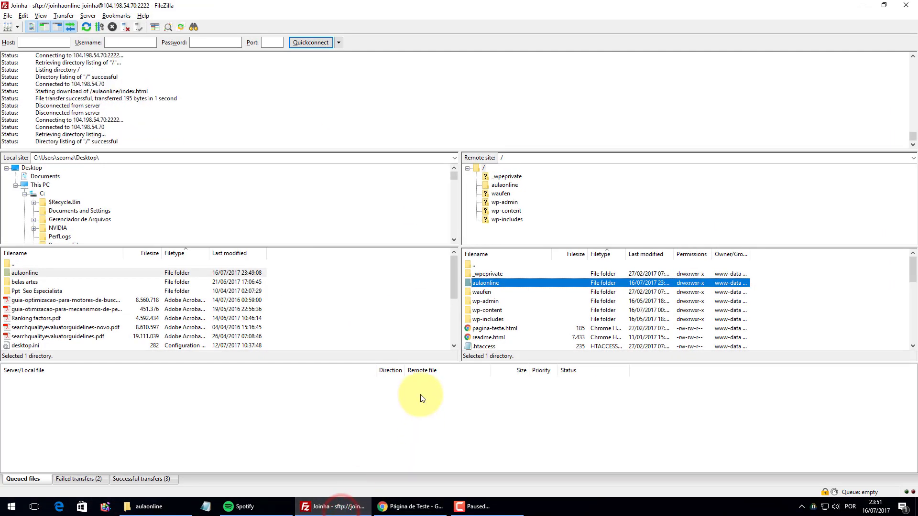
pyautogui.click(35, 177)
pyautogui.scroll(5, 66, 211)
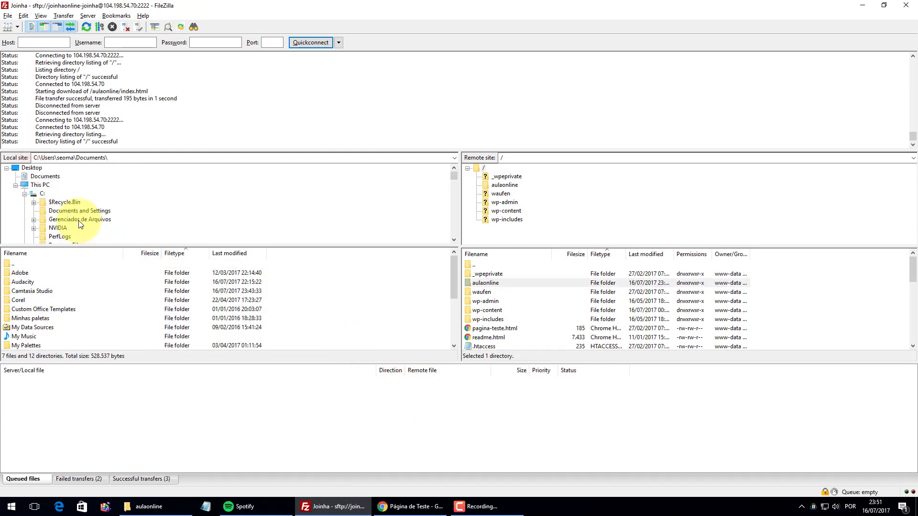
pyautogui.click(38, 169)
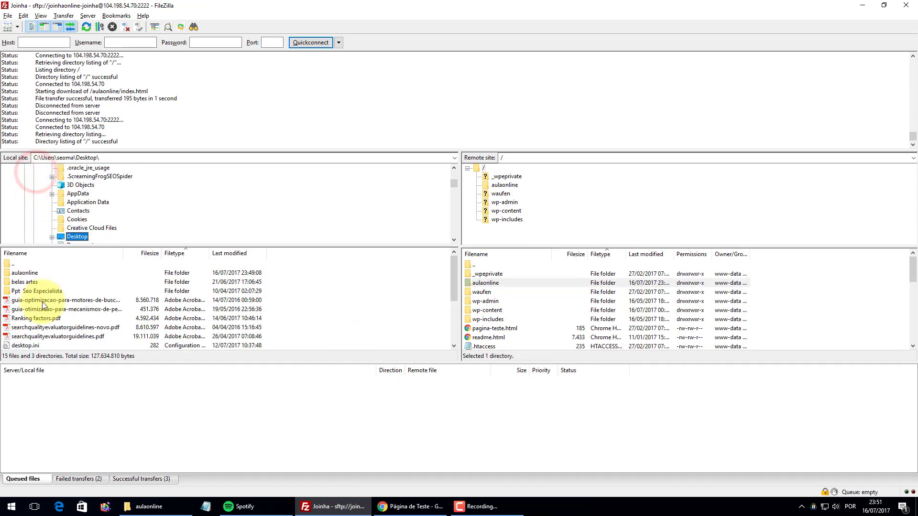
pyautogui.click(29, 275)
pyautogui.moveTo(31, 274); pyautogui.dragTo(543, 326)
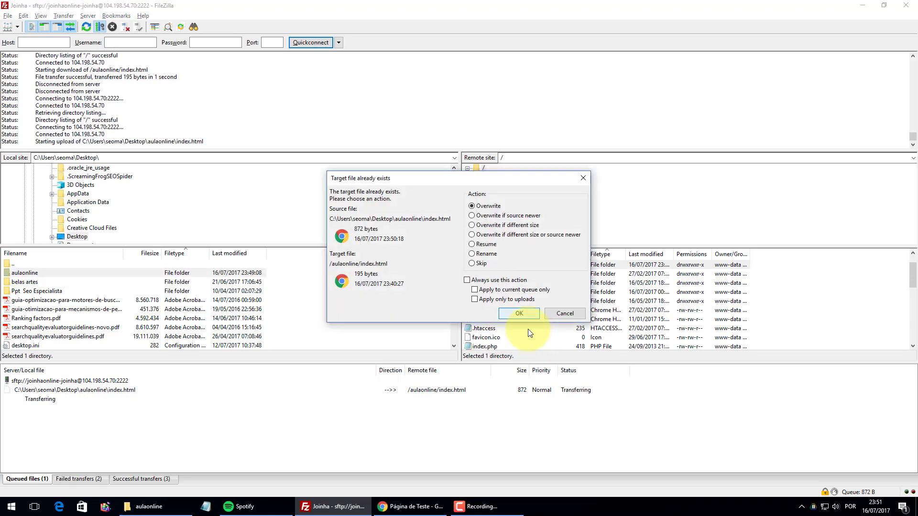
pyautogui.click(499, 280)
pyautogui.click(519, 313)
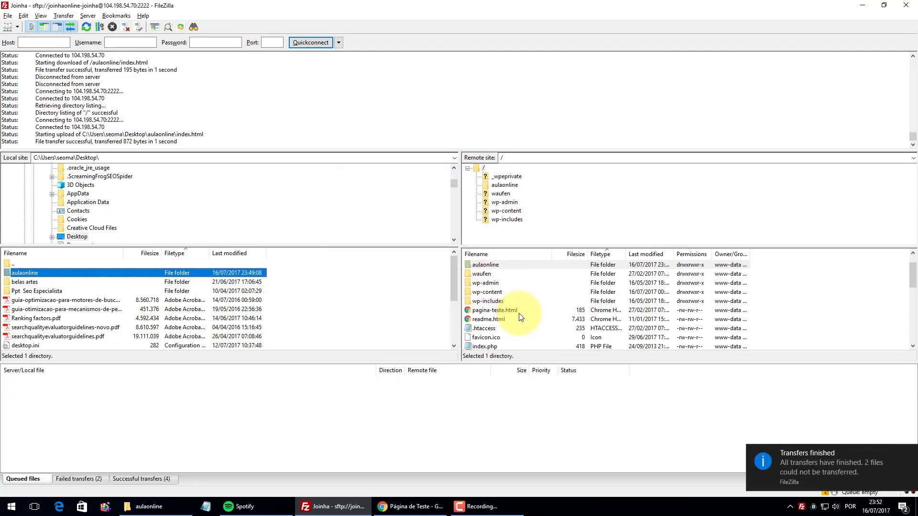
# Switch to Chrome, reload the test page and inspect its tag analysis in Google Tag Assistant.
pyautogui.click(413, 508)
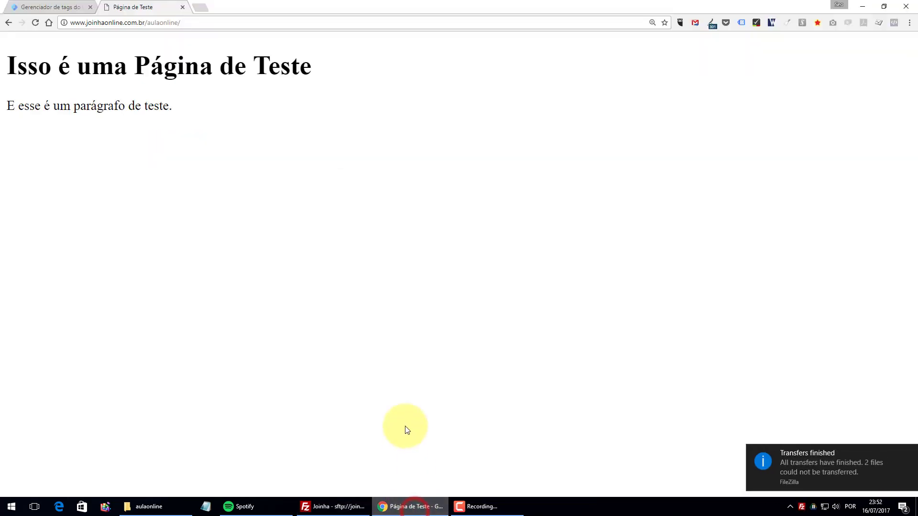
pyautogui.rightClick(227, 250)
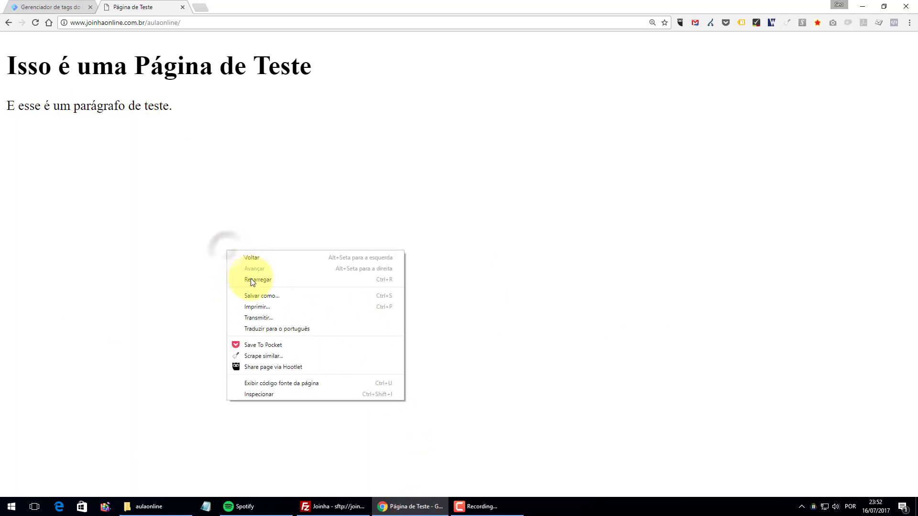
pyautogui.click(252, 281)
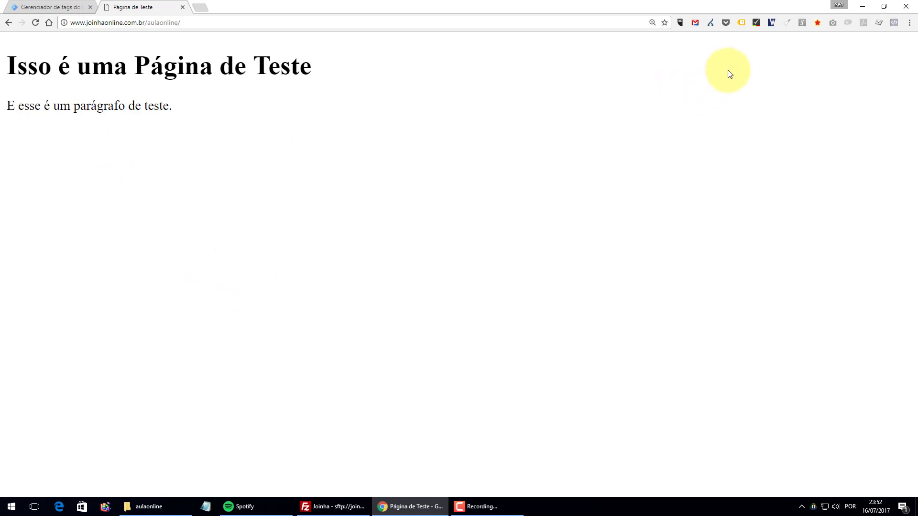
pyautogui.click(744, 27)
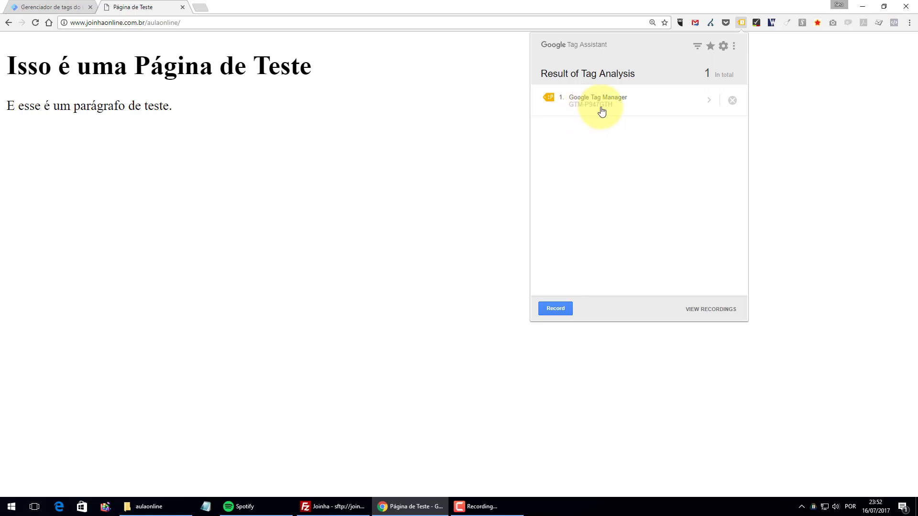
# Compare the container ID in Google Tag Manager with the one Tag Assistant reports for the test page.
pyautogui.click(59, 9)
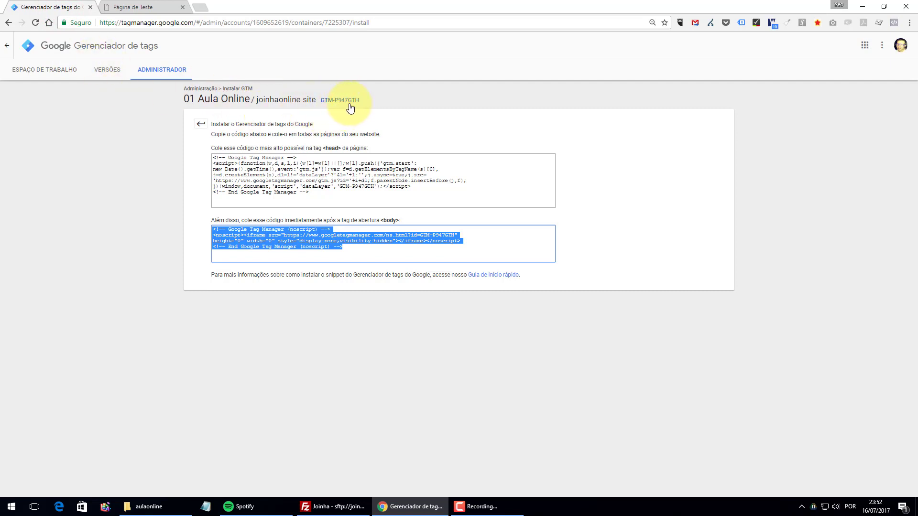
pyautogui.click(152, 6)
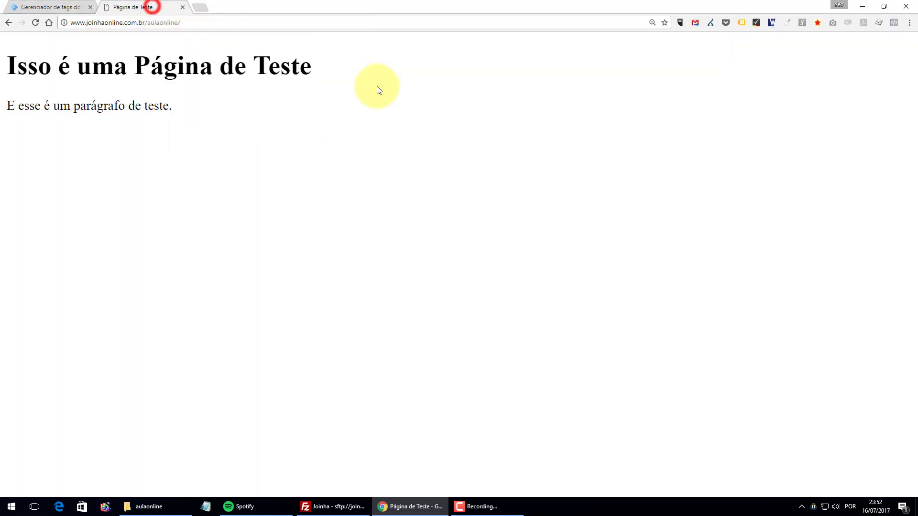
pyautogui.click(741, 23)
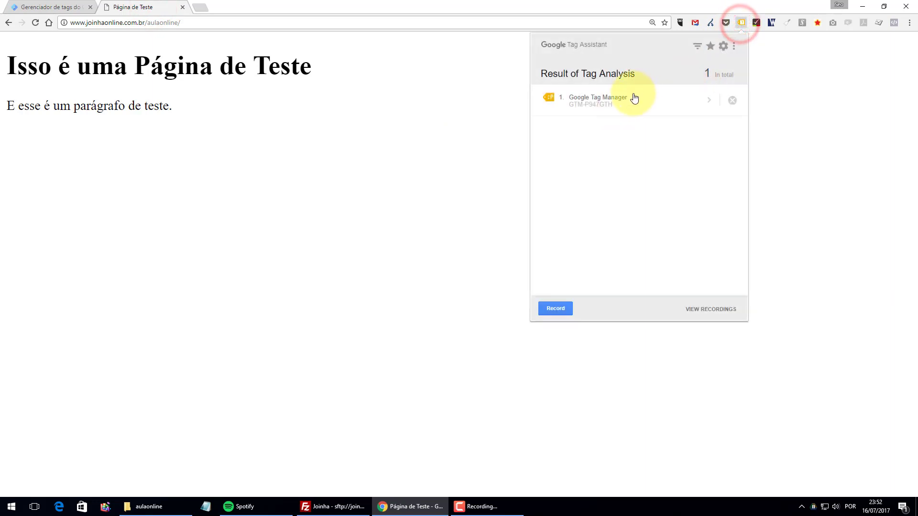
pyautogui.click(305, 151)
# View the test page's source code, examine the Google Tag Manager script in the head, and close the source view.
pyautogui.rightClick(210, 121)
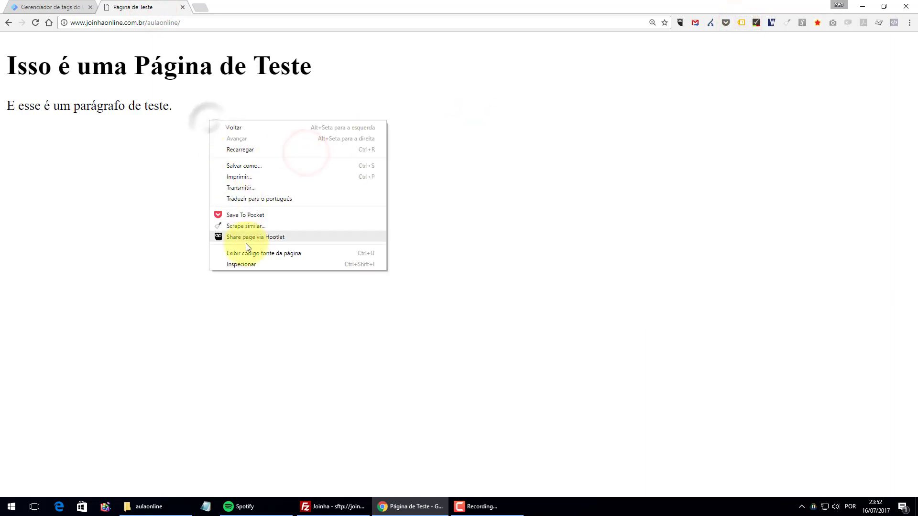
pyautogui.click(250, 254)
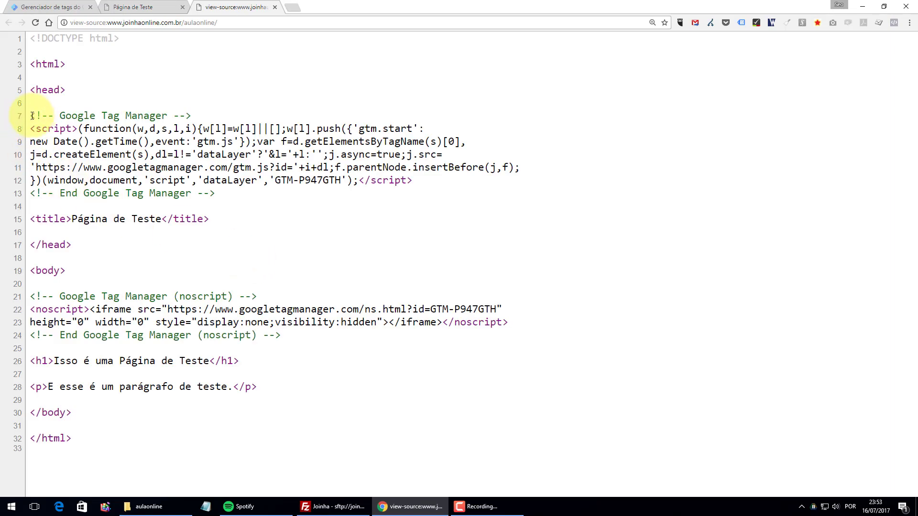
pyautogui.moveTo(32, 115); pyautogui.dragTo(246, 192)
pyautogui.click(248, 191)
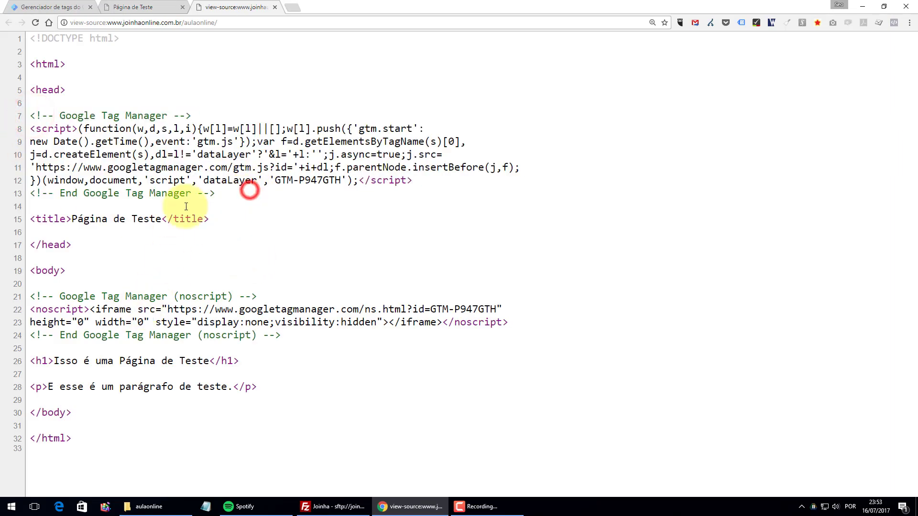
pyautogui.click(274, 7)
# Examine the Google Tag Manager tag's metadata and optimization notes in Tag Assistant, then return to its tag list and close it.
pyautogui.click(742, 24)
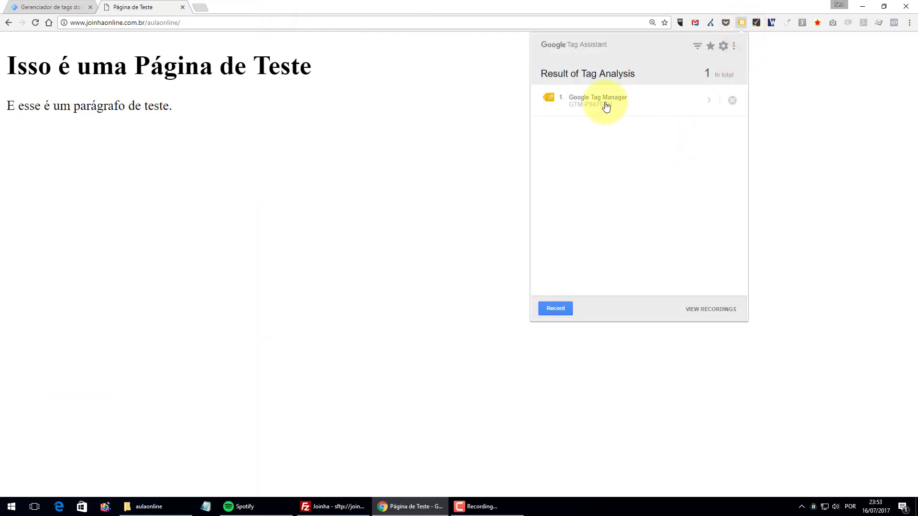
pyautogui.click(554, 101)
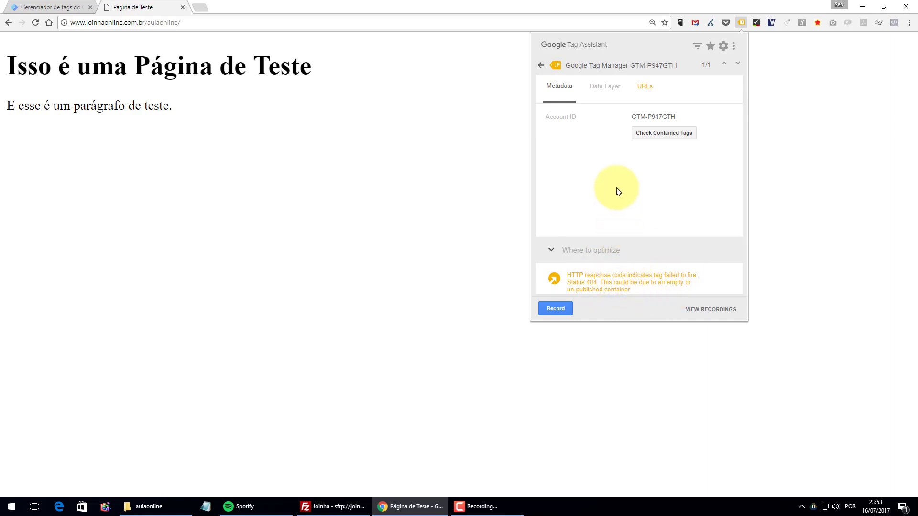
pyautogui.click(542, 67)
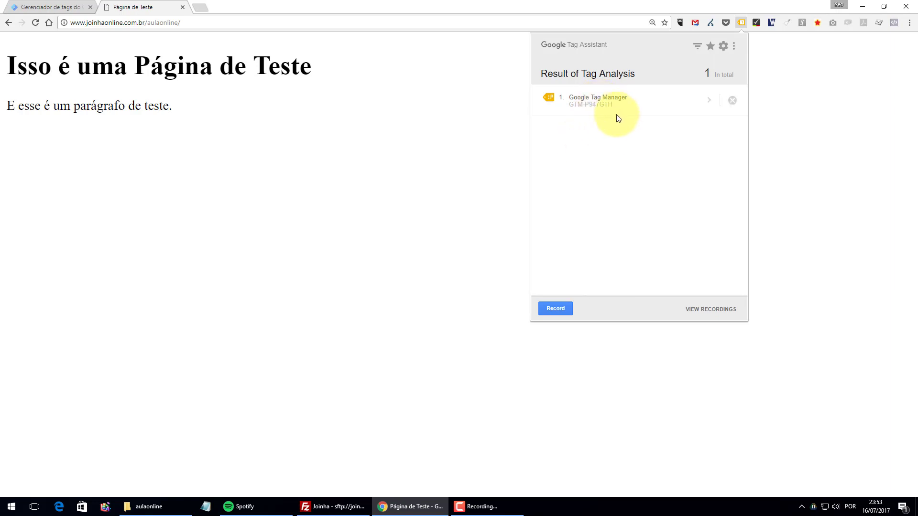
pyautogui.click(574, 109)
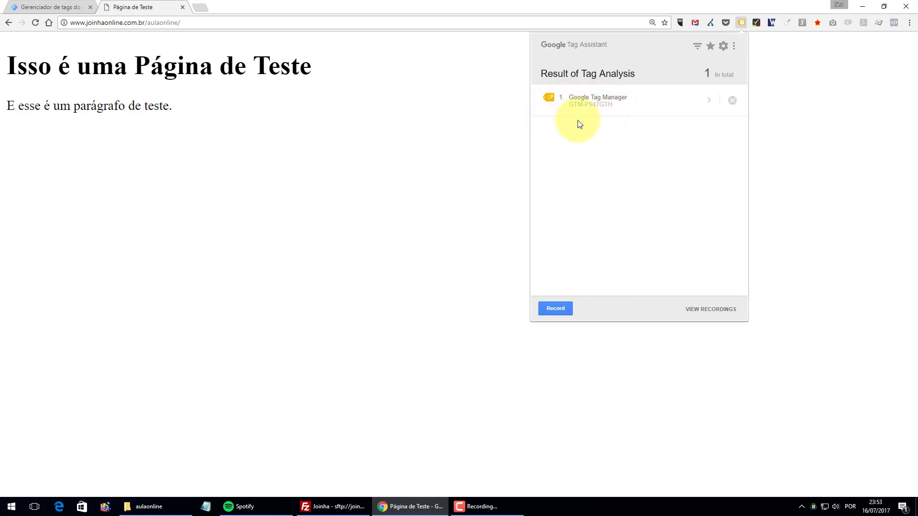
pyautogui.click(478, 185)
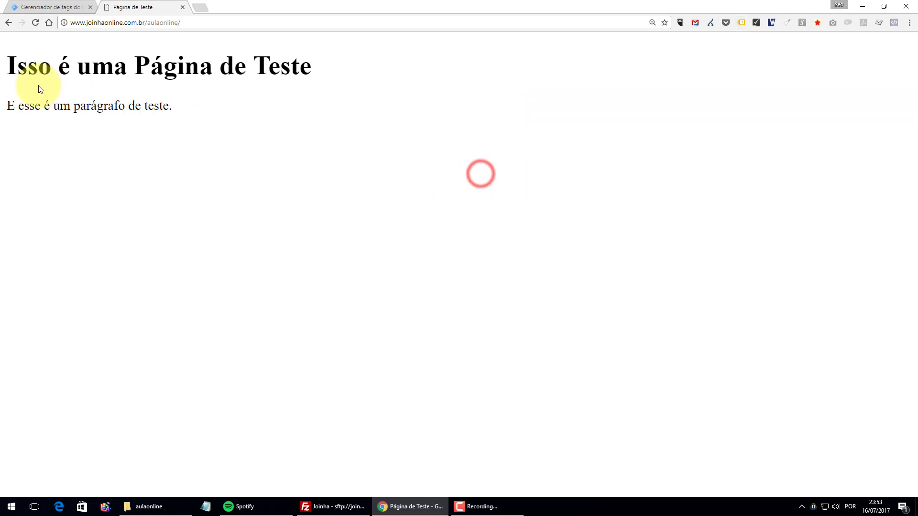
pyautogui.moveTo(11, 66); pyautogui.dragTo(226, 119)
pyautogui.click(227, 119)
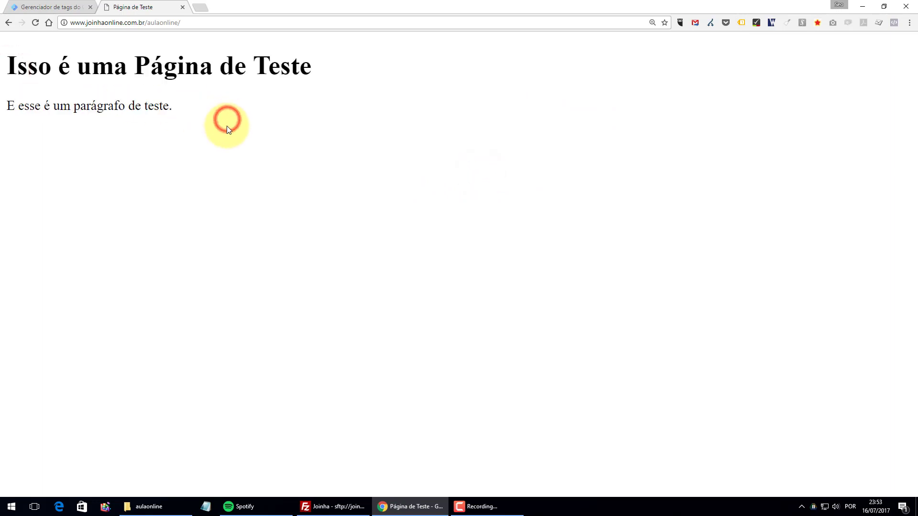